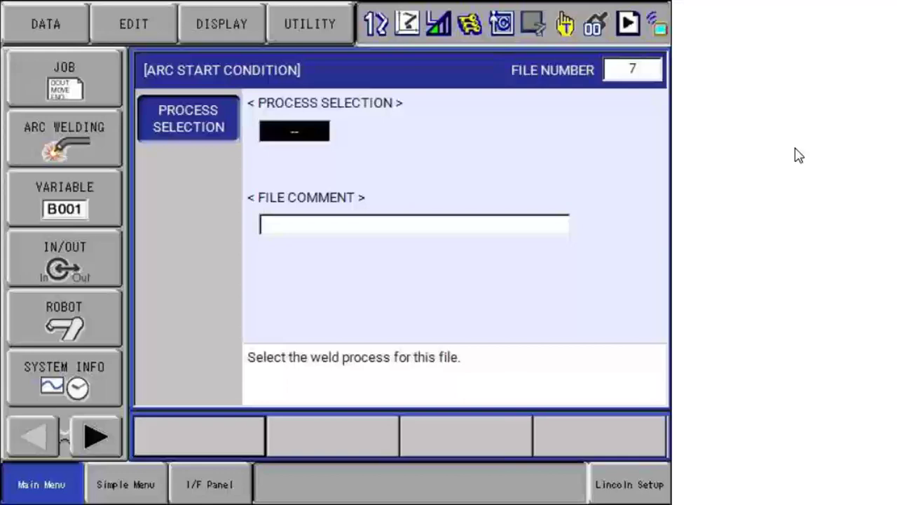
# Assign weld process 2's neighbour, process 1, to arc start condition file 7
pyautogui.click(513, 258)
pyautogui.click(294, 130)
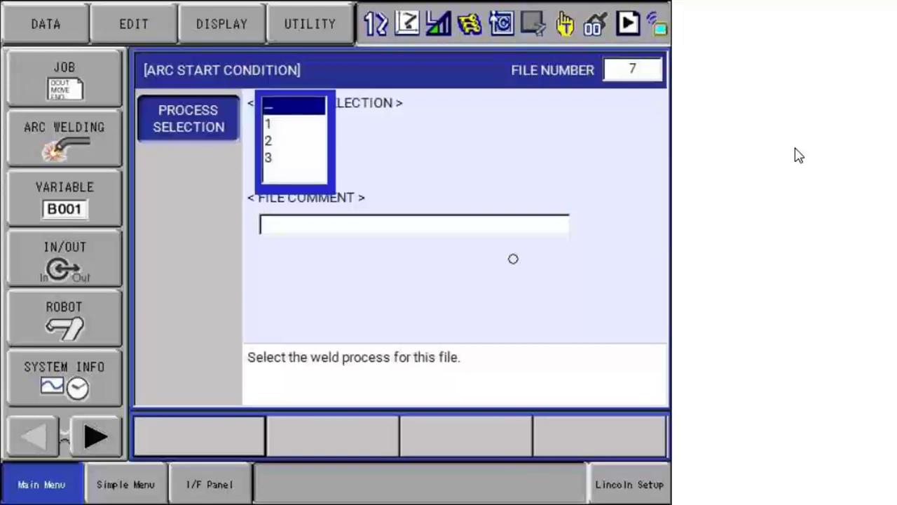
pyautogui.press('Down')
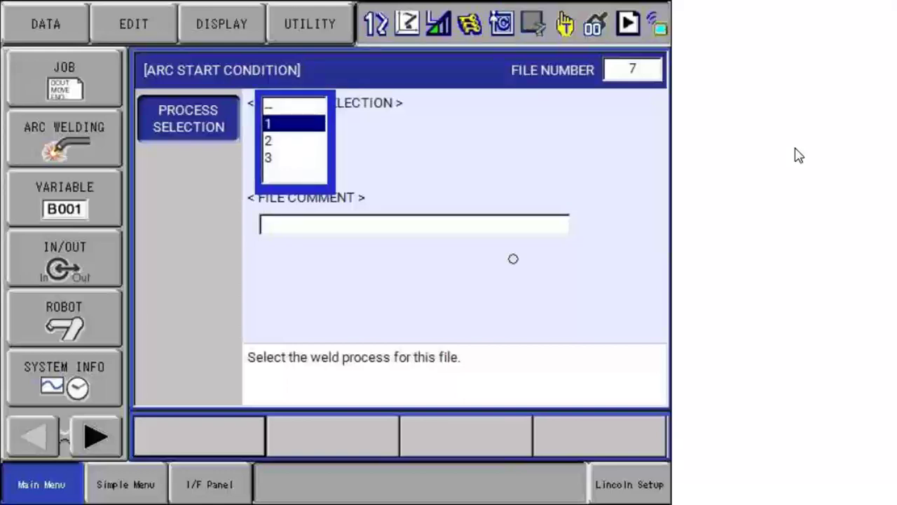
pyautogui.press('Down')
pyautogui.press('Down')
pyautogui.press('Up')
pyautogui.press('Return')
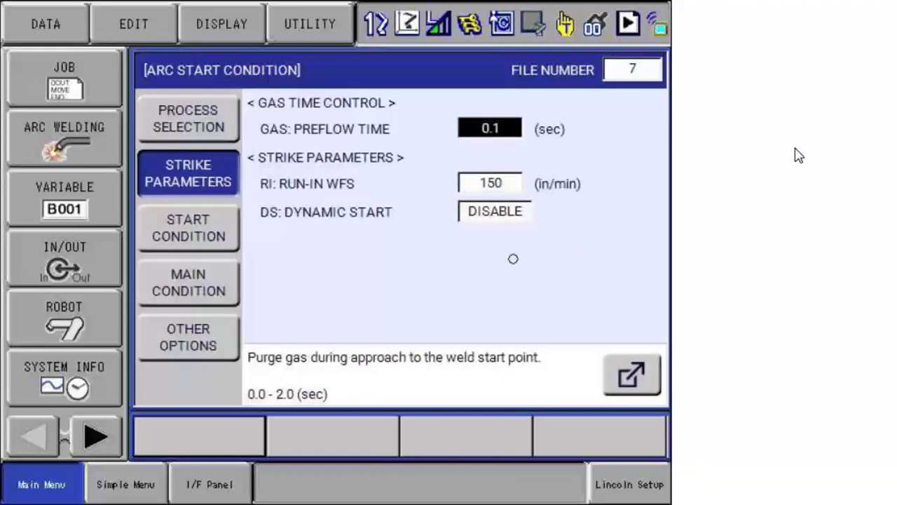
# Review the main condition's wire feed speed, voltage and pinch parameters, checking which weld process the file uses
pyautogui.click(170, 283)
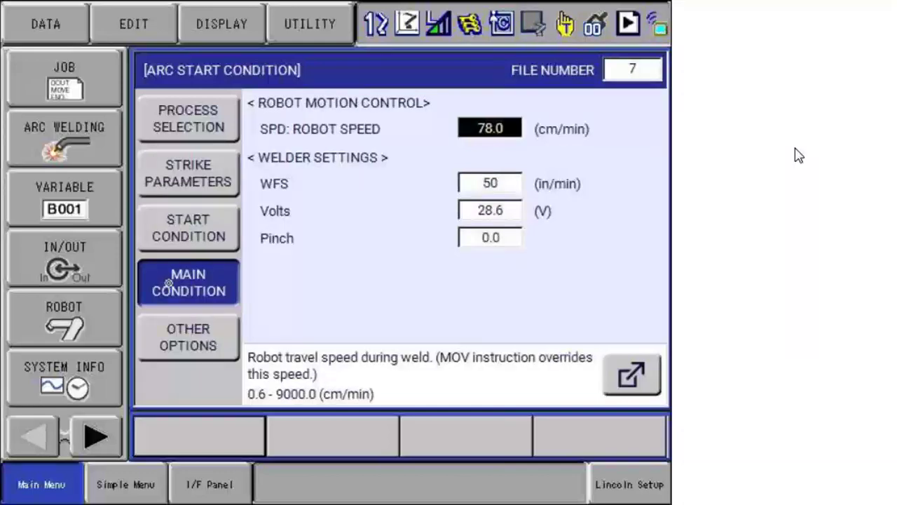
pyautogui.press('Down')
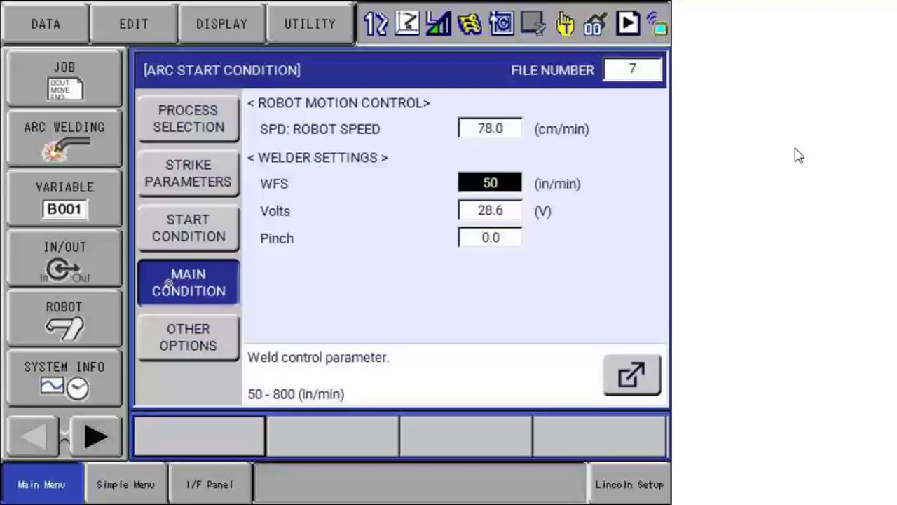
pyautogui.click(179, 113)
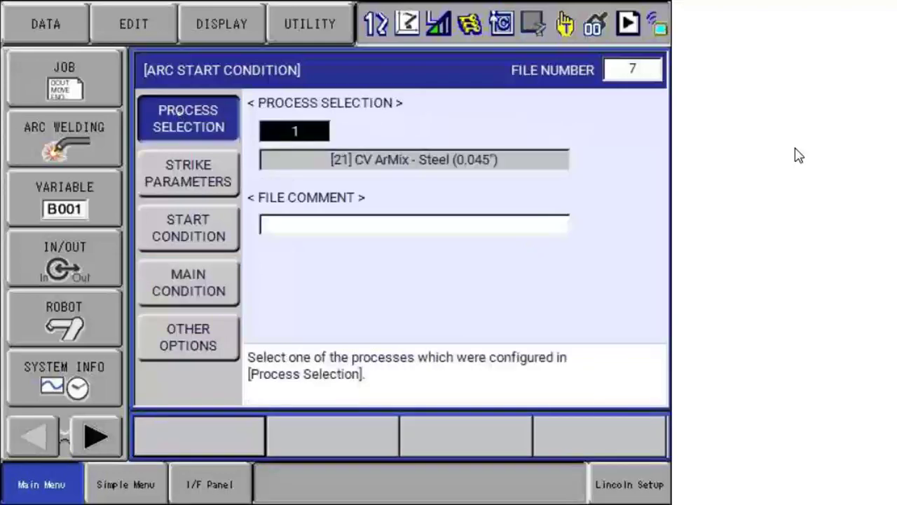
pyautogui.click(178, 276)
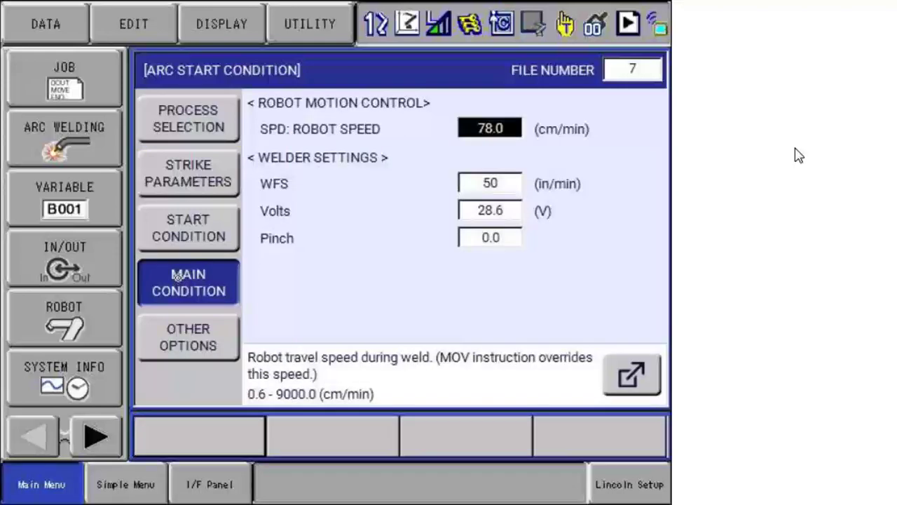
pyautogui.click(178, 276)
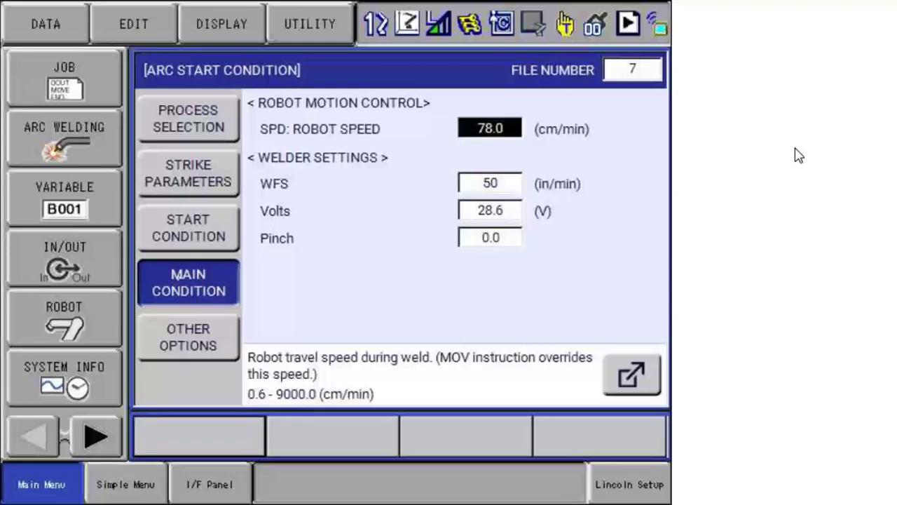
pyautogui.click(178, 276)
pyautogui.press('Down')
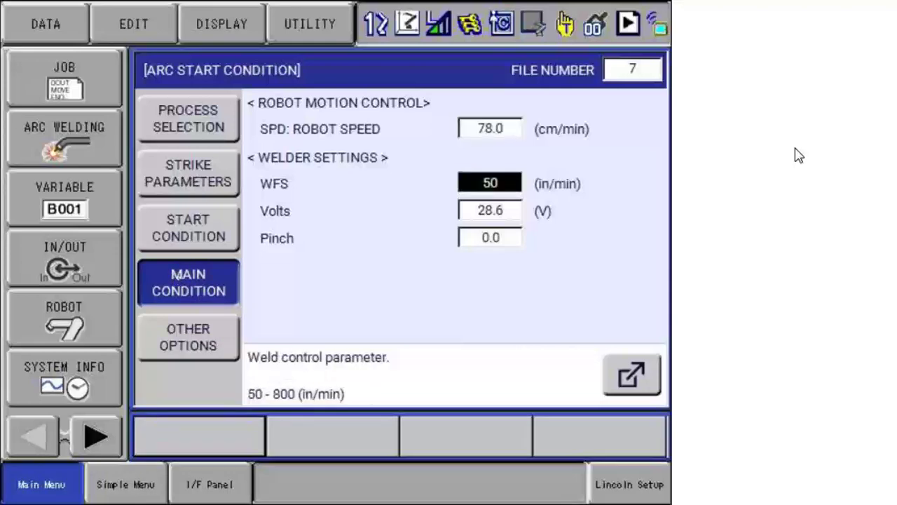
pyautogui.press('Down')
pyautogui.press('Down')
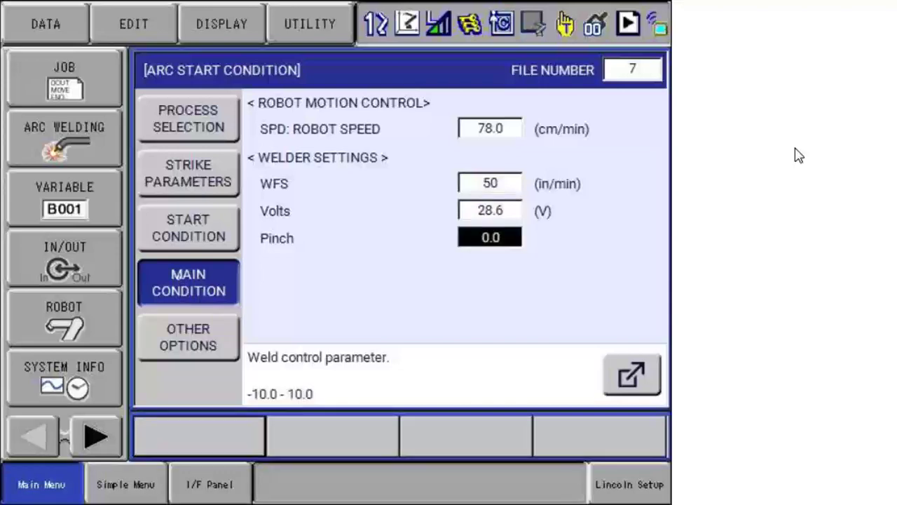
# Set the main condition's wire feed speed (WFS) to 300 in/min
pyautogui.press('Up')
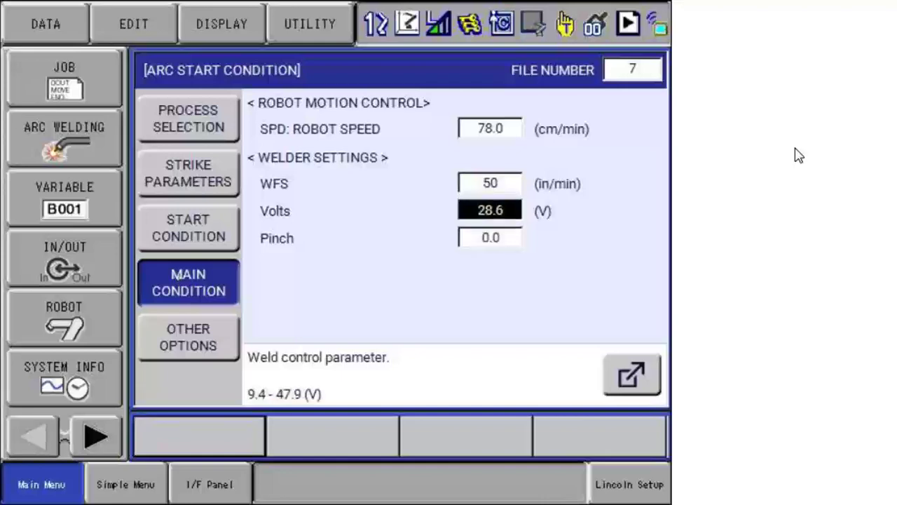
pyautogui.press('Up')
pyautogui.press('Return')
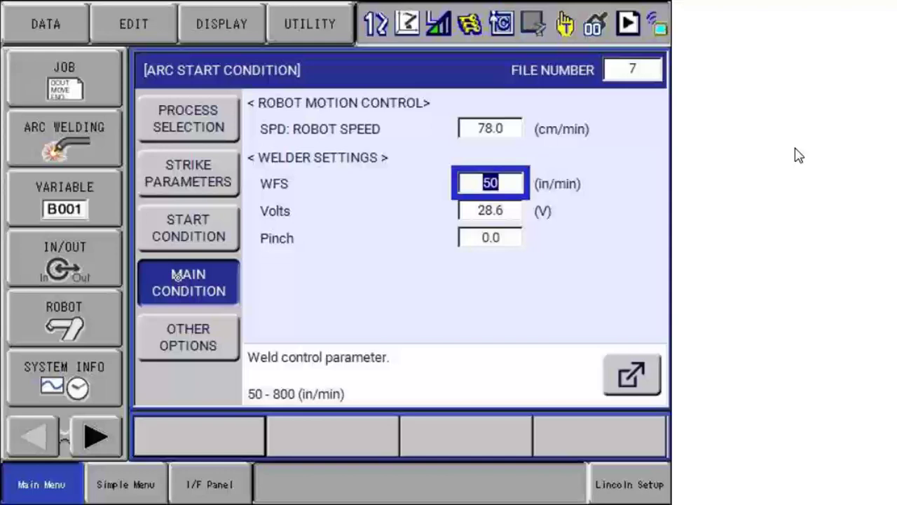
pyautogui.write('3')
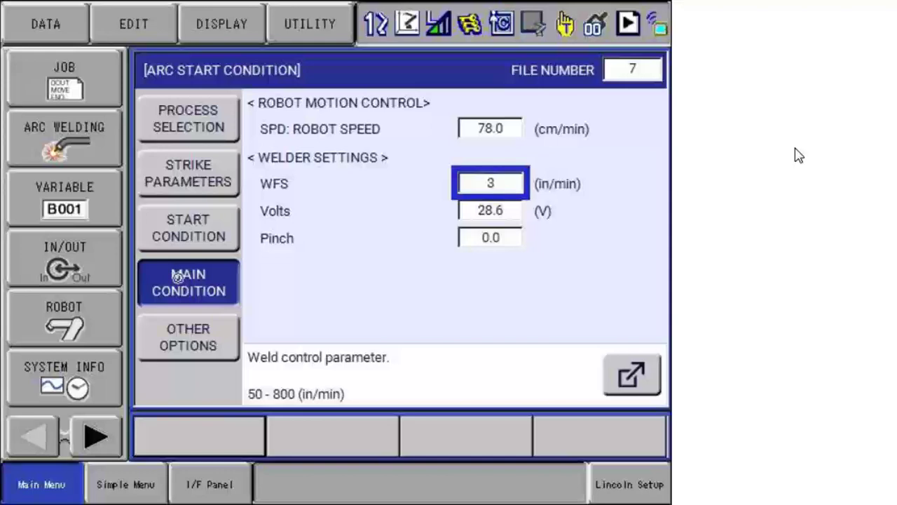
pyautogui.write('00')
pyautogui.press('Return')
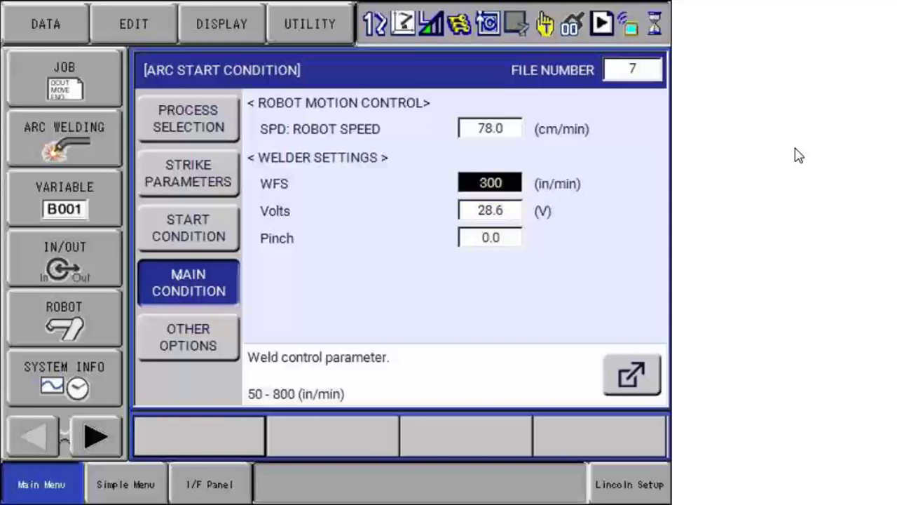
# Set the main condition's voltage to 21 V
pyautogui.press('Down')
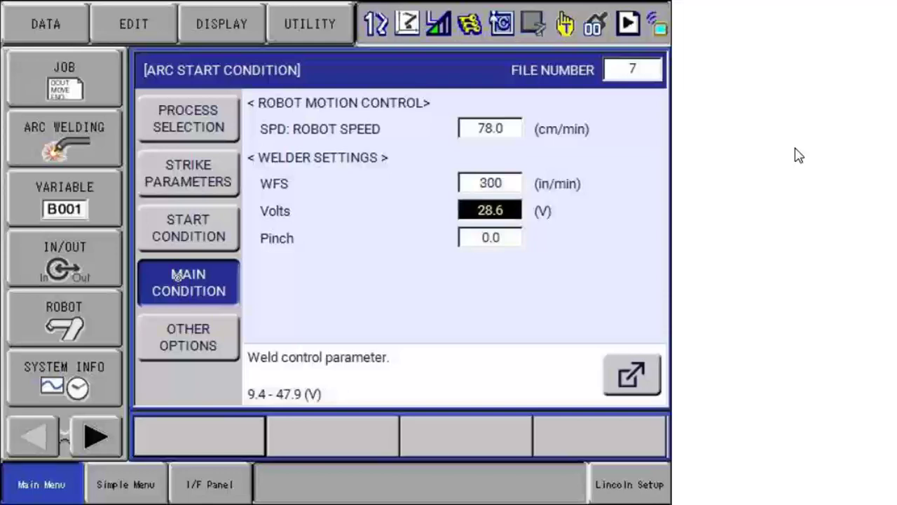
pyautogui.press('Return')
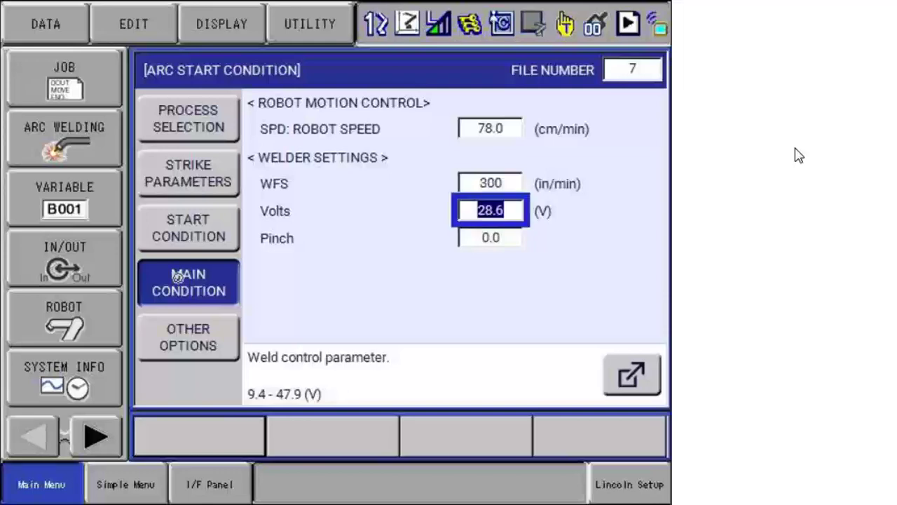
pyautogui.write('21')
pyautogui.press('Return')
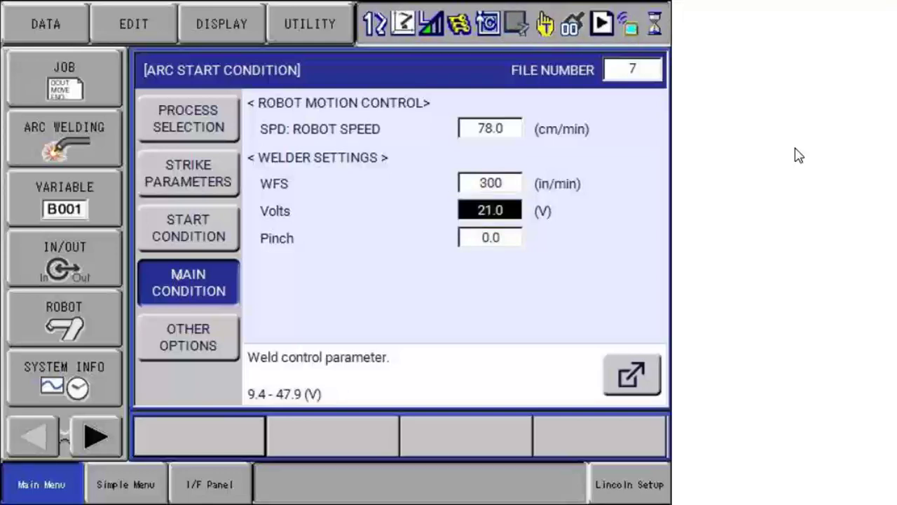
pyautogui.press('Down')
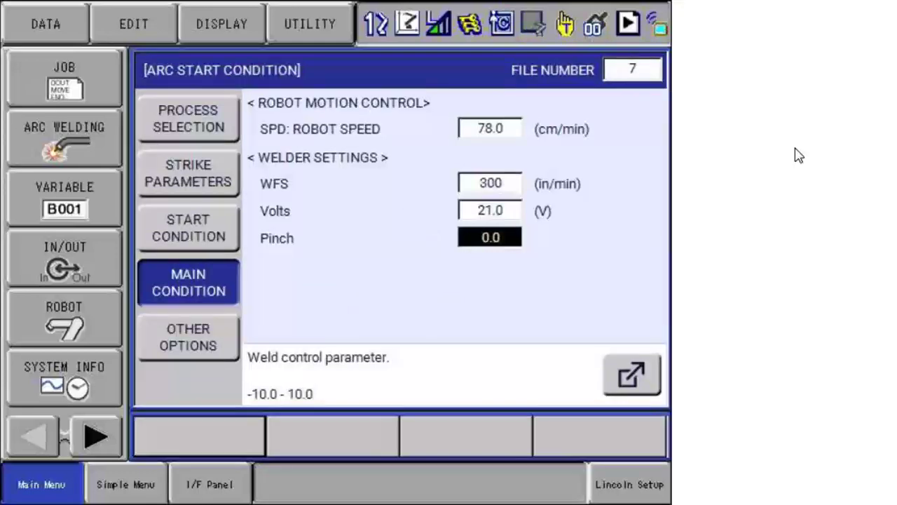
# Enable the start condition and set its wire feed speed (WFS) to 250 in/min
pyautogui.click(176, 227)
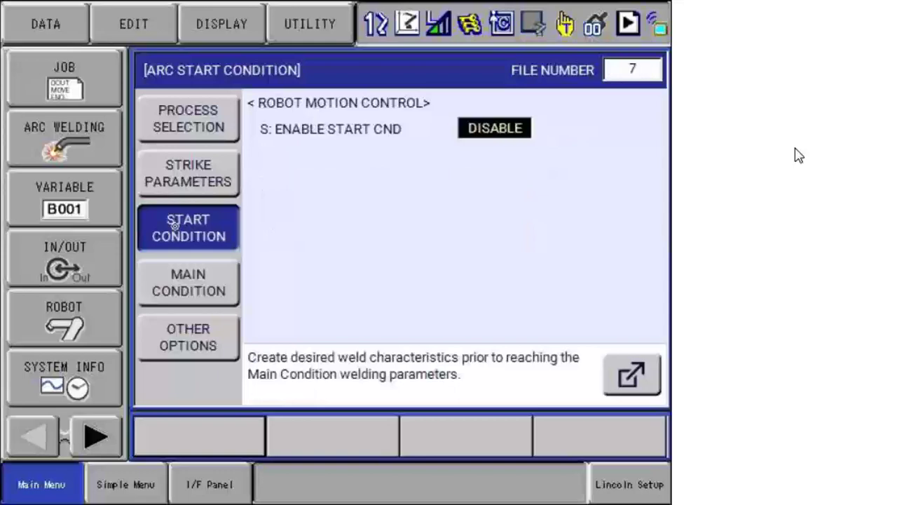
pyautogui.press('Return')
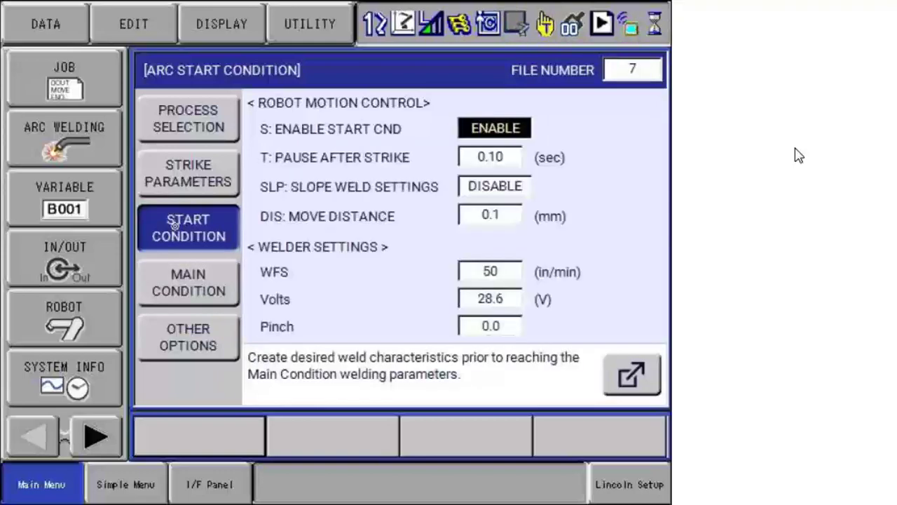
pyautogui.press('Down')
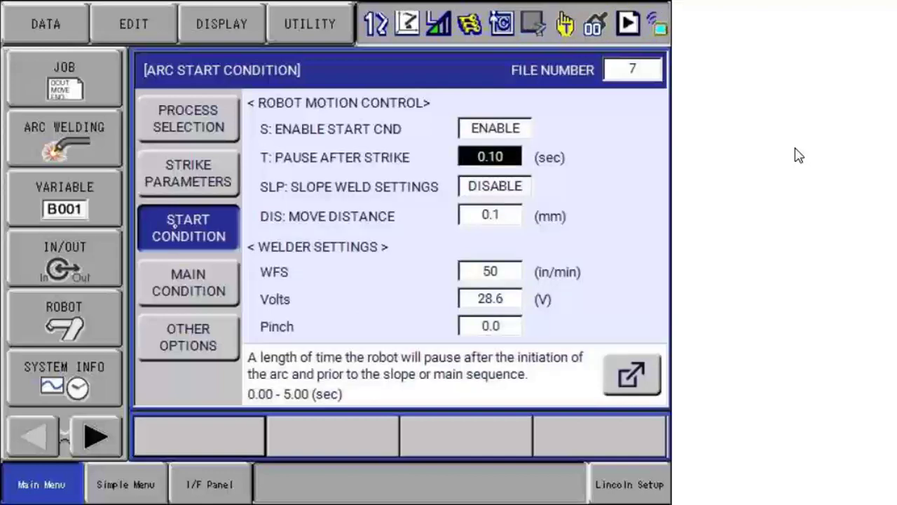
pyautogui.press('Down')
pyautogui.press('Down')
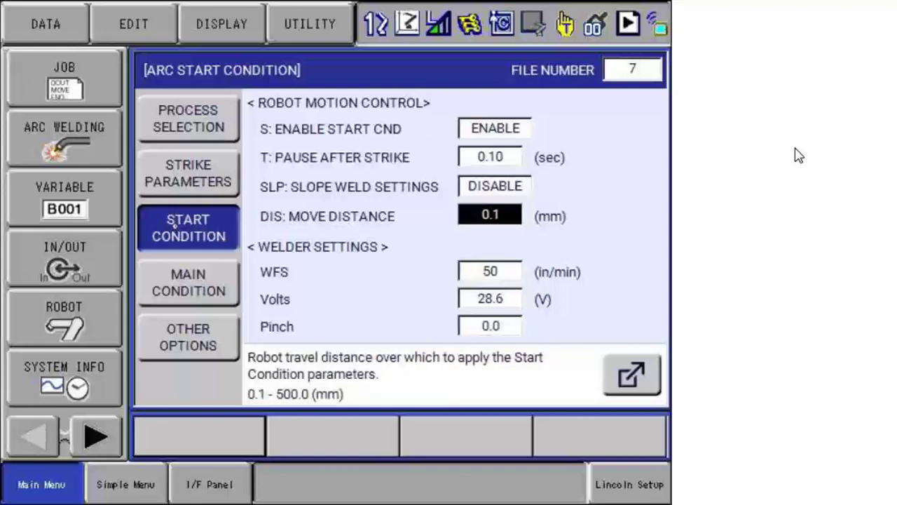
pyautogui.press('Down')
pyautogui.press('Return')
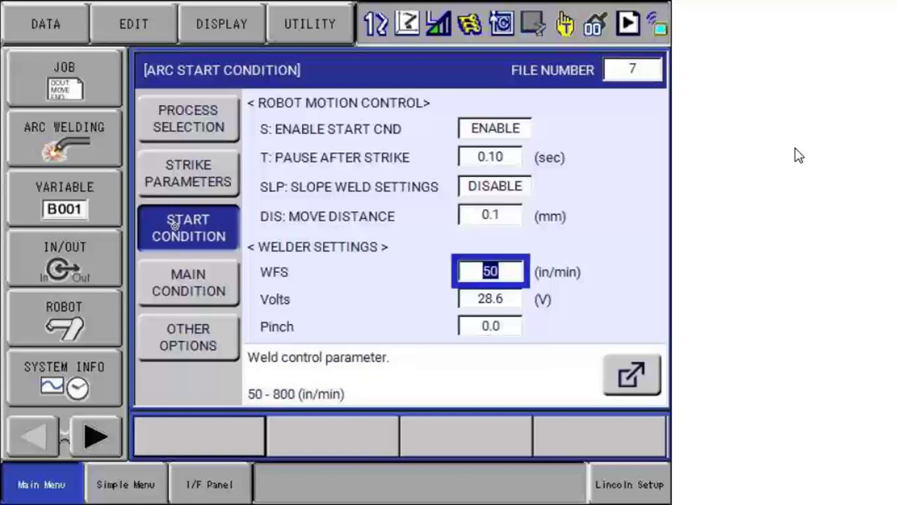
pyautogui.write('250')
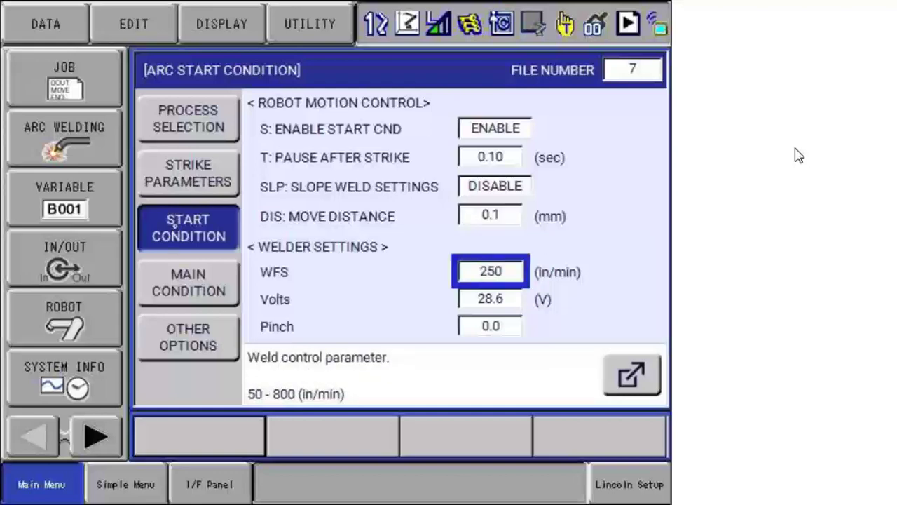
pyautogui.press('Return')
# Set the start condition's voltage to 18 V and view the detailed help for the Volts parameter
pyautogui.press('Down')
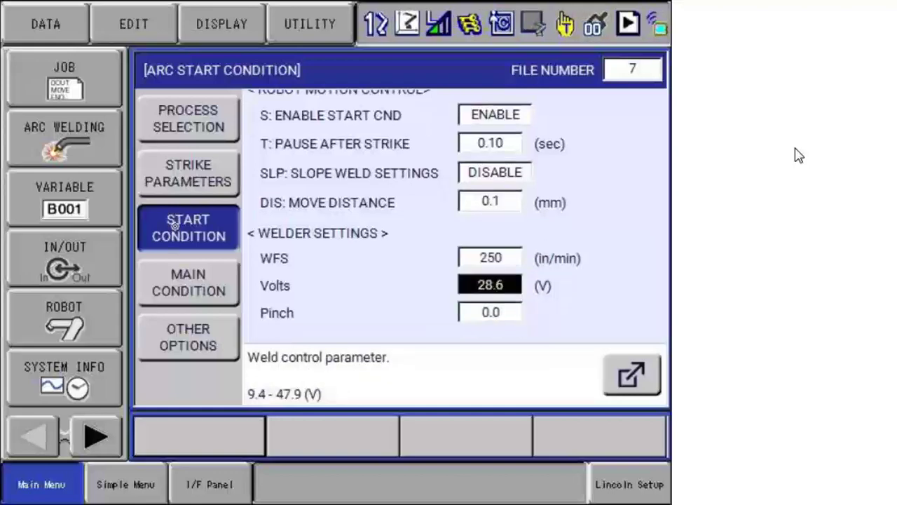
pyautogui.press('Return')
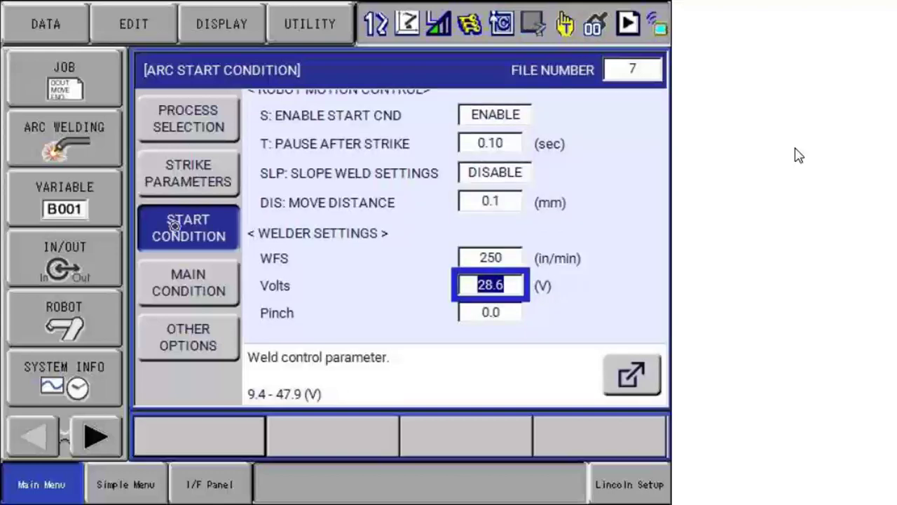
pyautogui.write('18')
pyautogui.press('Return')
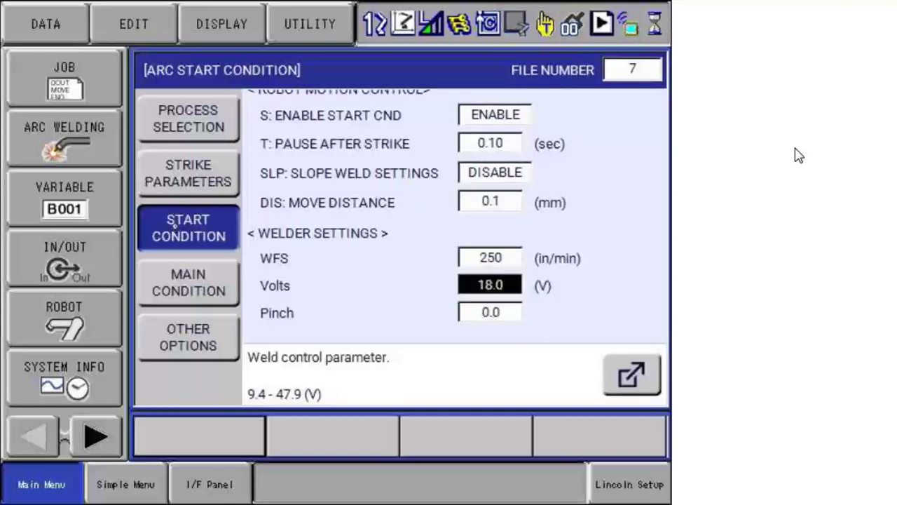
pyautogui.press('F1')
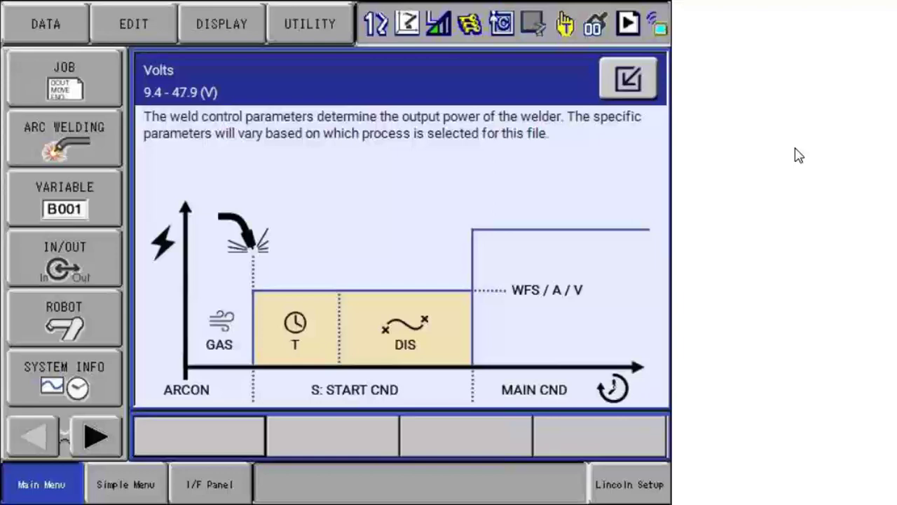
pyautogui.press('Escape')
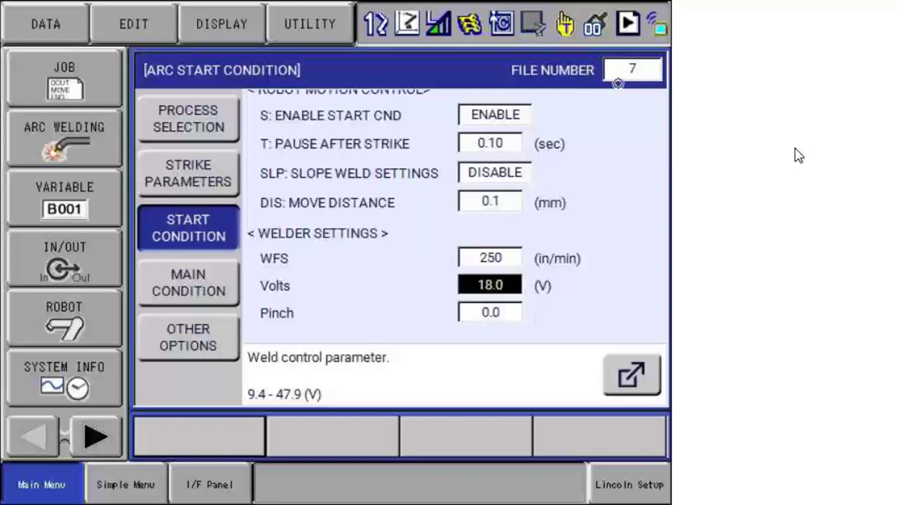
# Disable the start condition for arc start condition file 7
pyautogui.press('Up')
pyautogui.press('Up')
pyautogui.press('Up')
pyautogui.press('Up')
pyautogui.press('Up')
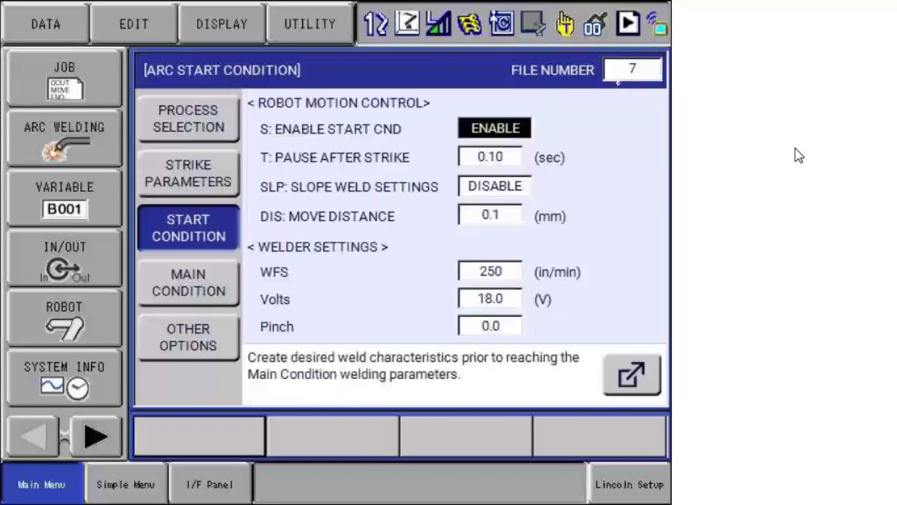
pyautogui.press('Return')
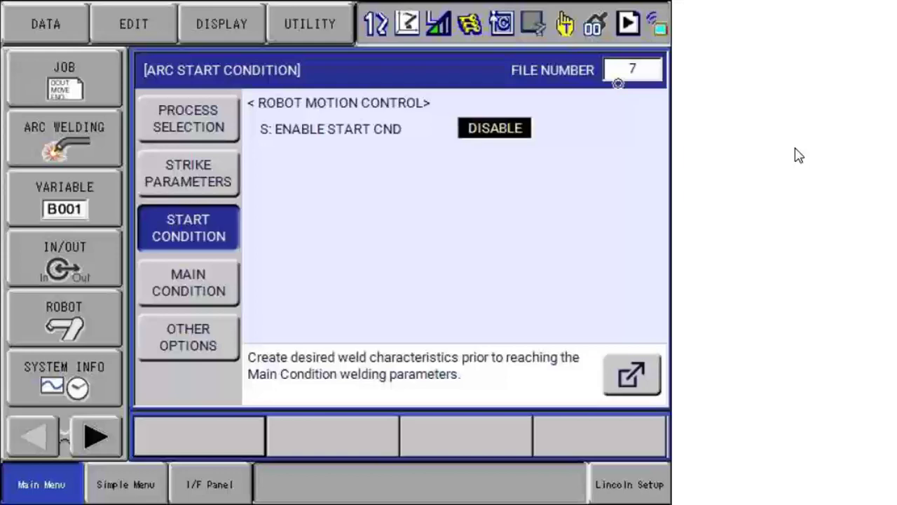
# Review the main condition's settings and open the arc process selection list
pyautogui.click(186, 290)
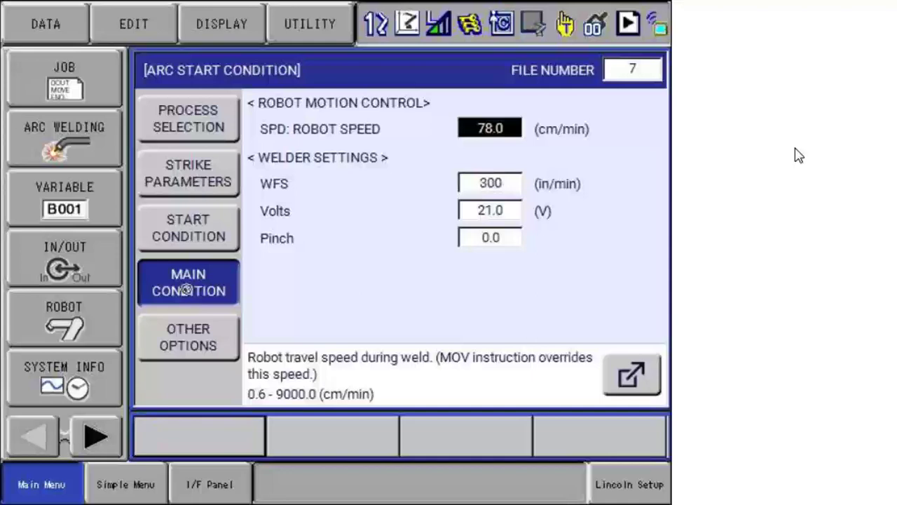
pyautogui.click(53, 145)
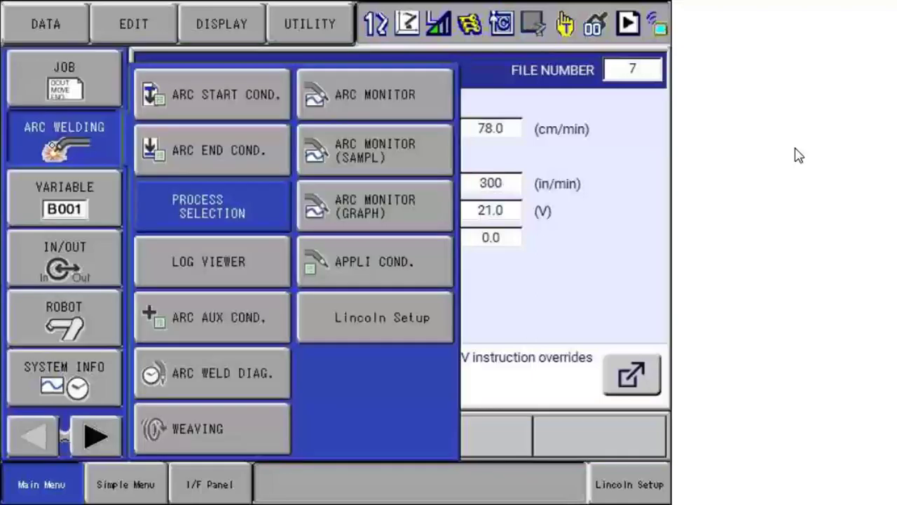
pyautogui.click(198, 198)
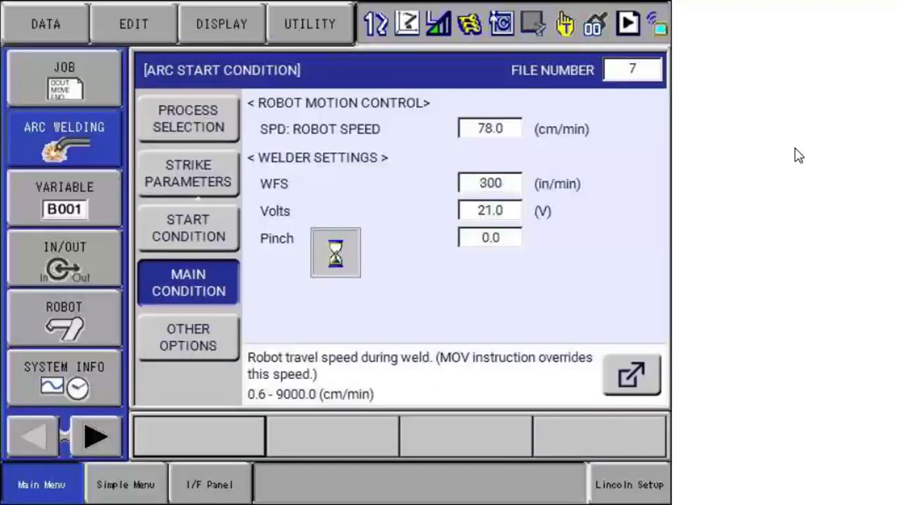
pyautogui.click(199, 199)
pyautogui.click(199, 198)
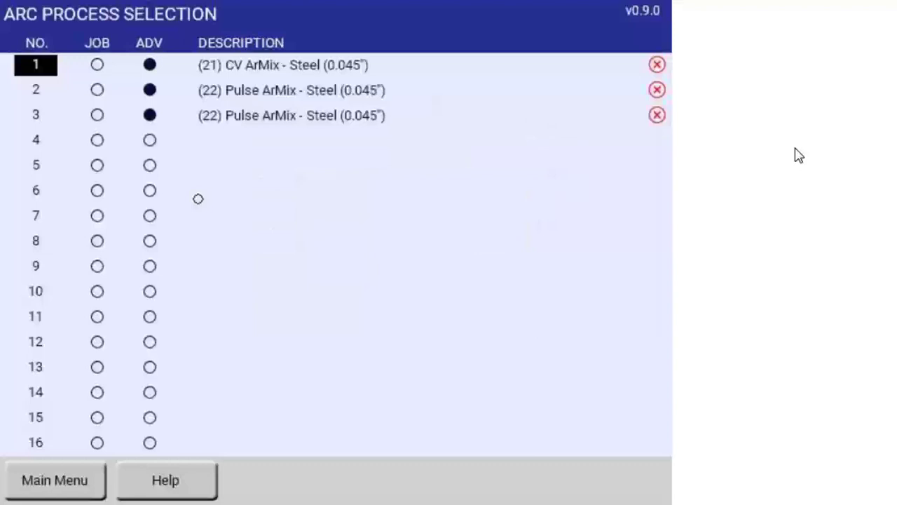
# Look through the arc process list down to process number 9
pyautogui.press('Down')
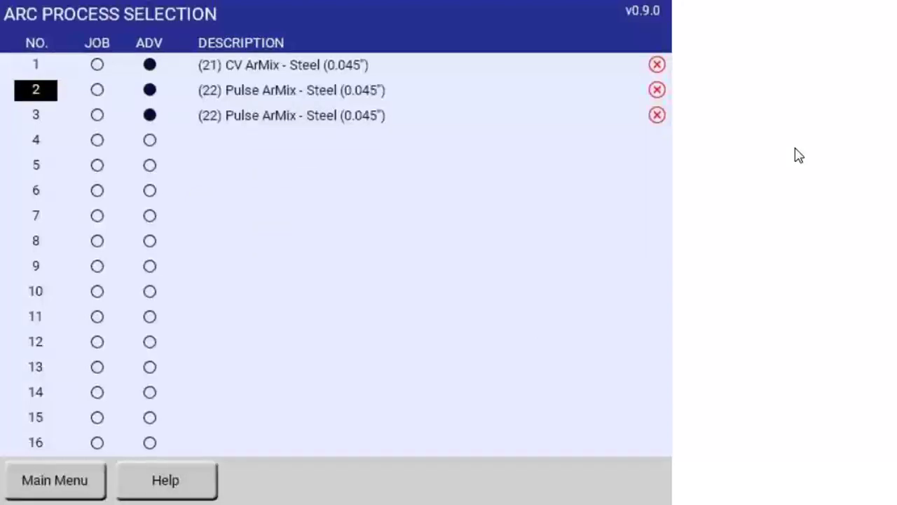
pyautogui.press('Down')
pyautogui.press('Down')
pyautogui.press('Down')
pyautogui.press('Down')
pyautogui.press('Down')
pyautogui.press('Down')
pyautogui.press('Down')
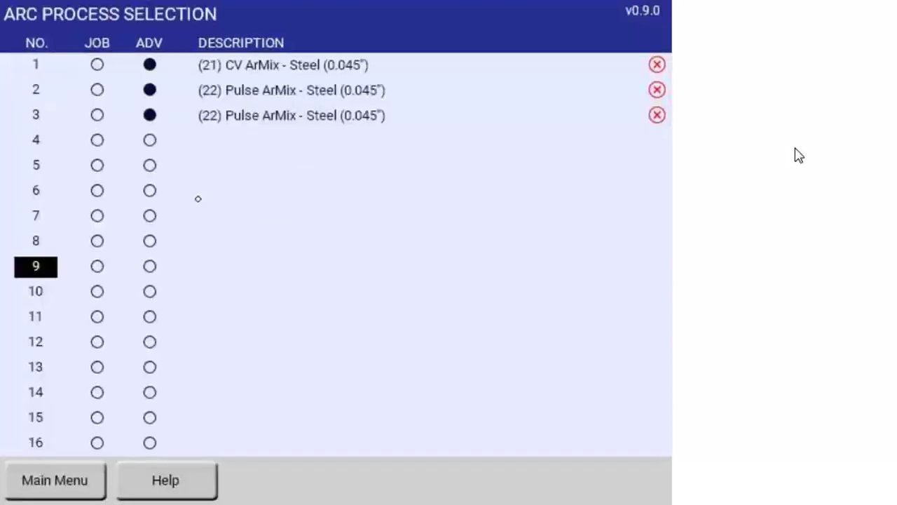
# Open the empty arc process number 4 for detail editing
pyautogui.press('Up')
pyautogui.press('Up')
pyautogui.press('Up')
pyautogui.press('Up')
pyautogui.press('Up')
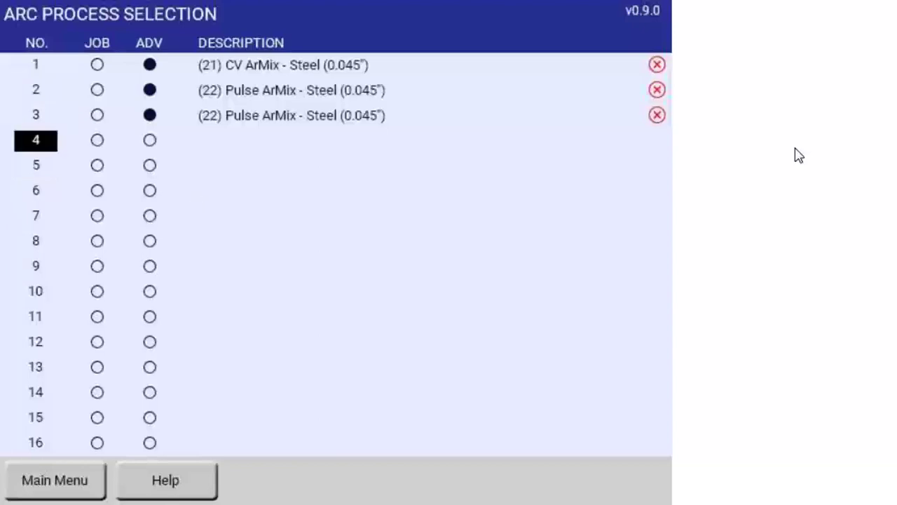
pyautogui.click(198, 199)
pyautogui.click(198, 199)
pyautogui.click(198, 200)
pyautogui.click(199, 199)
pyautogui.click(199, 199)
pyautogui.click(198, 199)
pyautogui.click(198, 199)
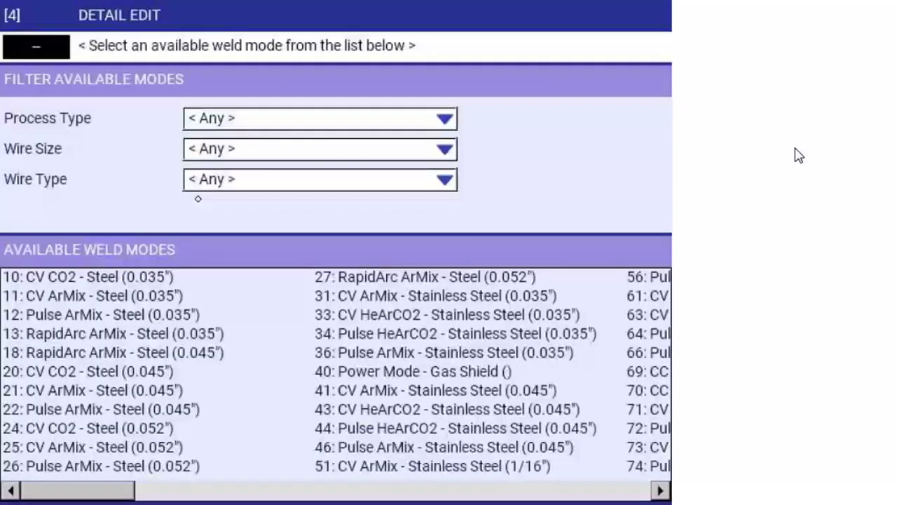
pyautogui.click(198, 199)
# Filter the available weld modes by a wire size of 0.045"
pyautogui.click(427, 146)
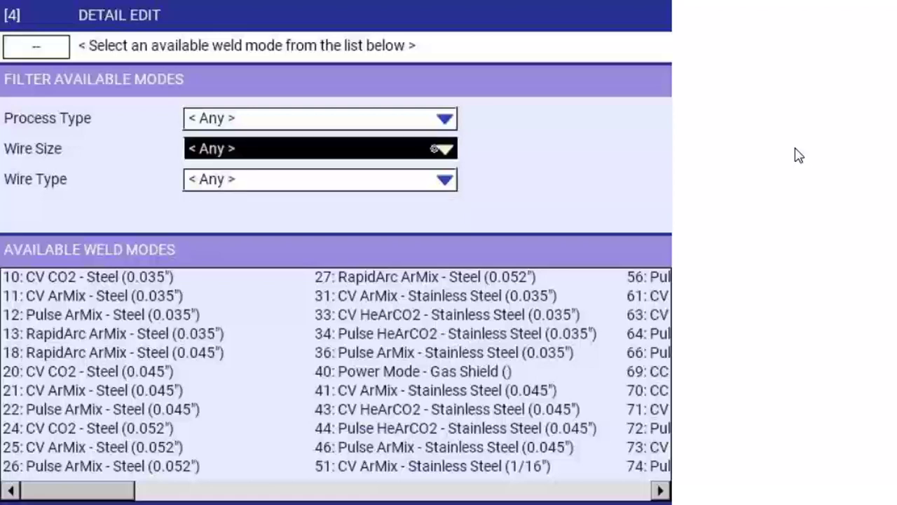
pyautogui.press('Down')
pyautogui.press('Down')
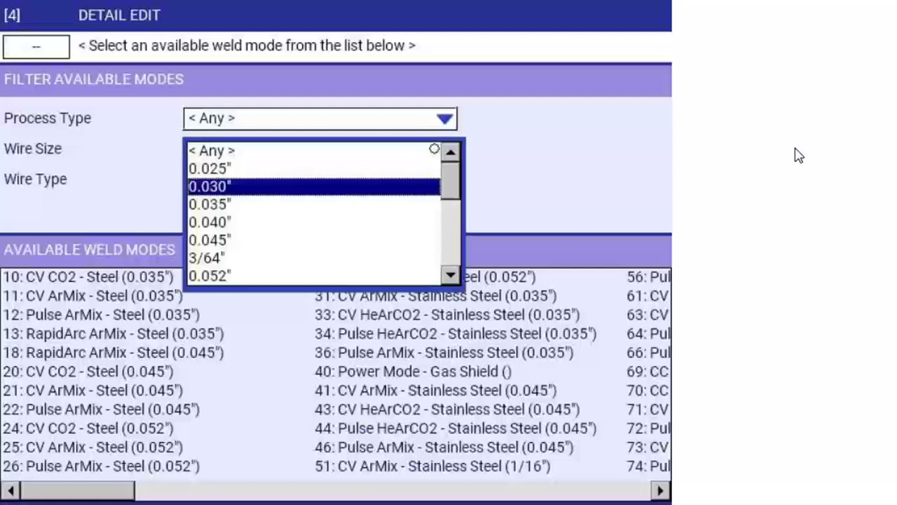
pyautogui.press('Down')
pyautogui.press('Down')
pyautogui.press('Down')
pyautogui.press('Return')
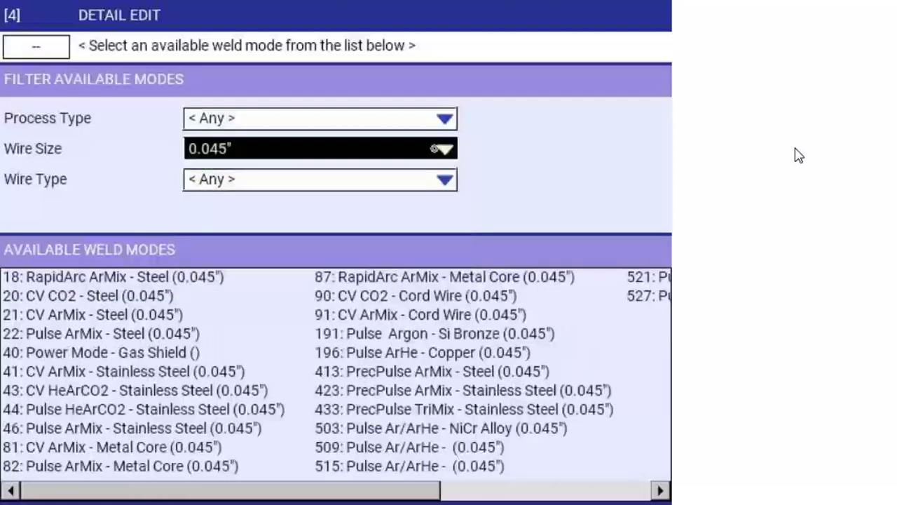
# Filter the available weld modes by the Steel wire type
pyautogui.press('Down')
pyautogui.press('Return')
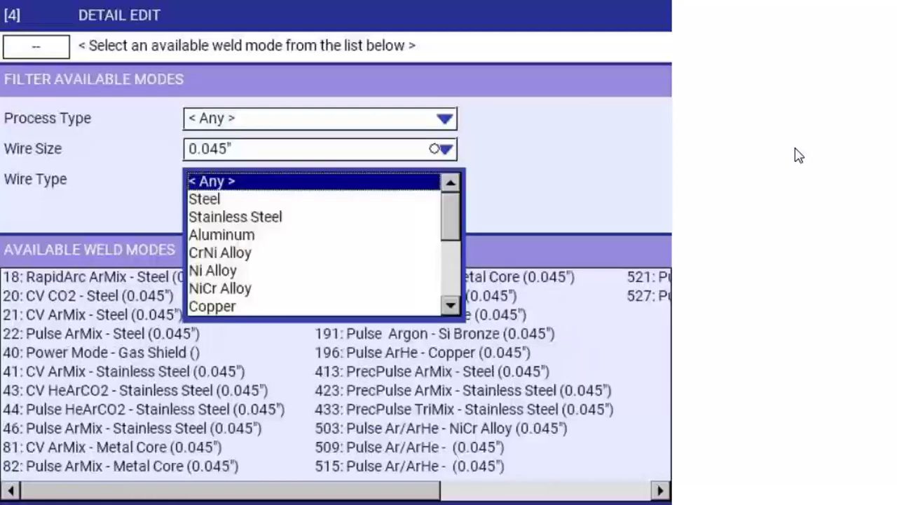
pyautogui.press('Down')
pyautogui.press('Return')
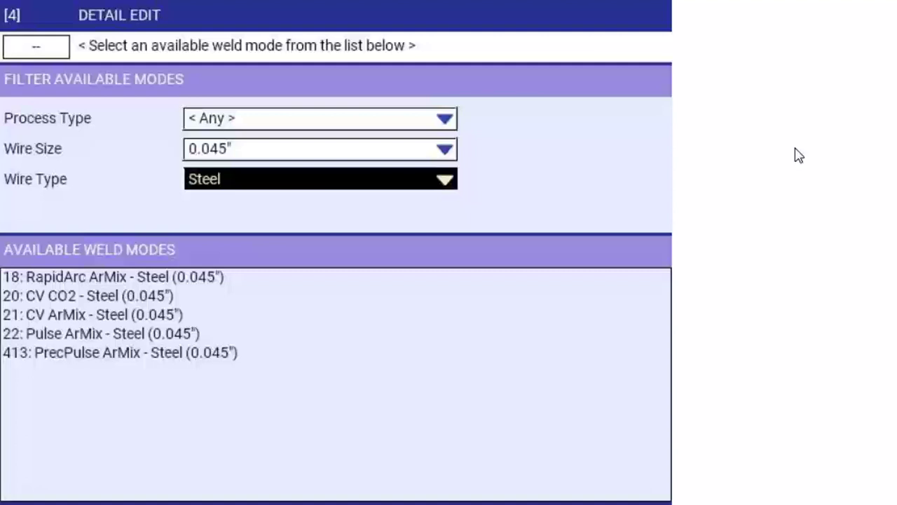
# Assign weld mode 18, RapidArc ArMix - Steel (0.045"), to arc process 4 and confirm the selection
pyautogui.press('Down')
pyautogui.press('Down')
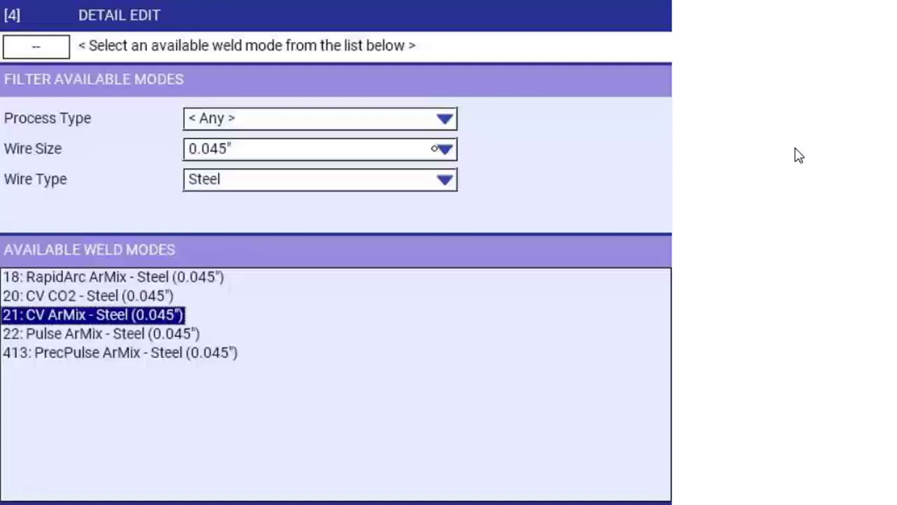
pyautogui.press('Up')
pyautogui.press('Up')
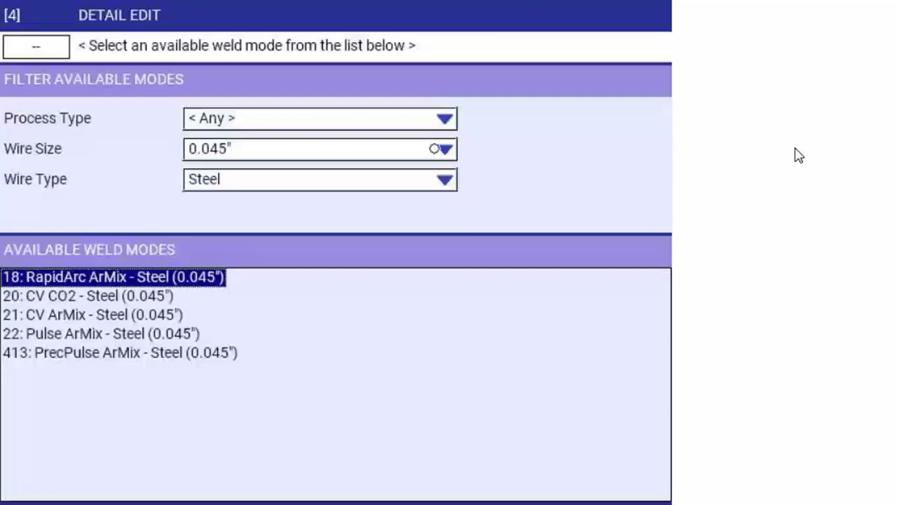
pyautogui.press('Return')
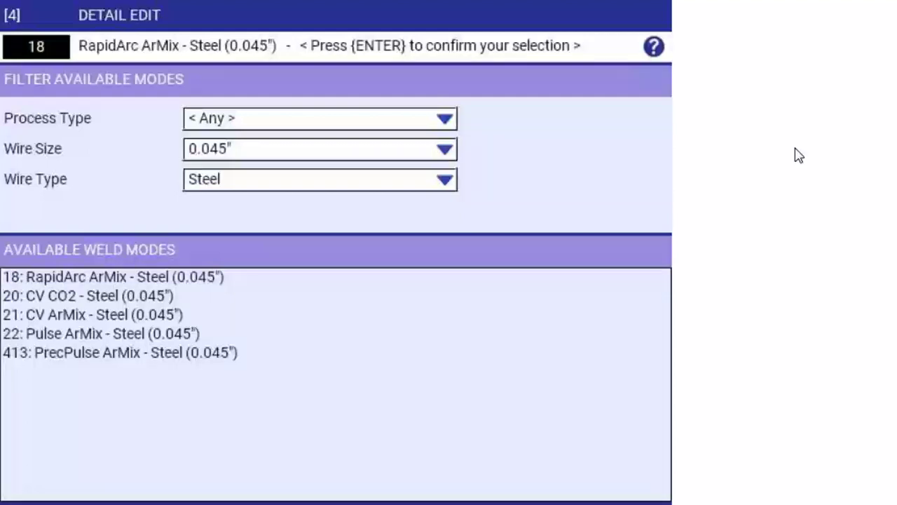
pyautogui.press('Return')
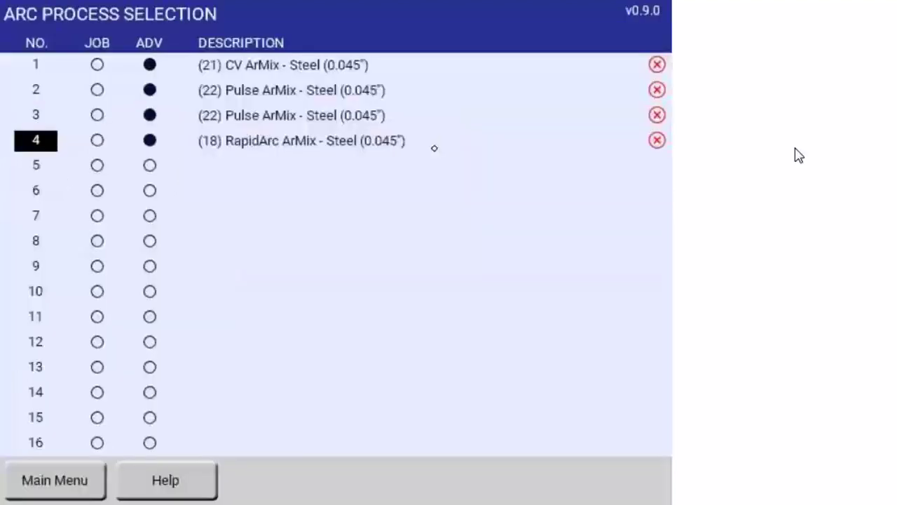
# Return to arc start condition file 7 and set its gas preflow time to 0 seconds in the strike parameters
pyautogui.click(435, 148)
pyautogui.click(435, 148)
pyautogui.click(56, 479)
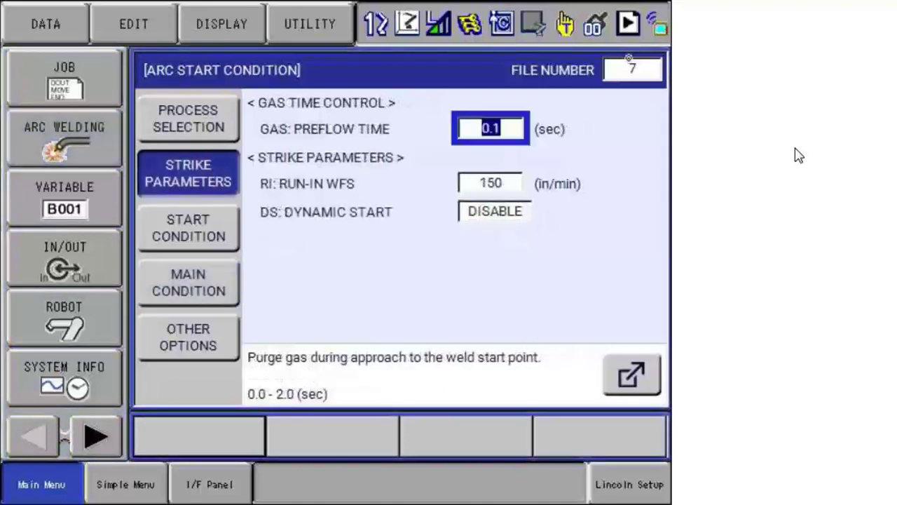
pyautogui.write('0')
pyautogui.press('Return')
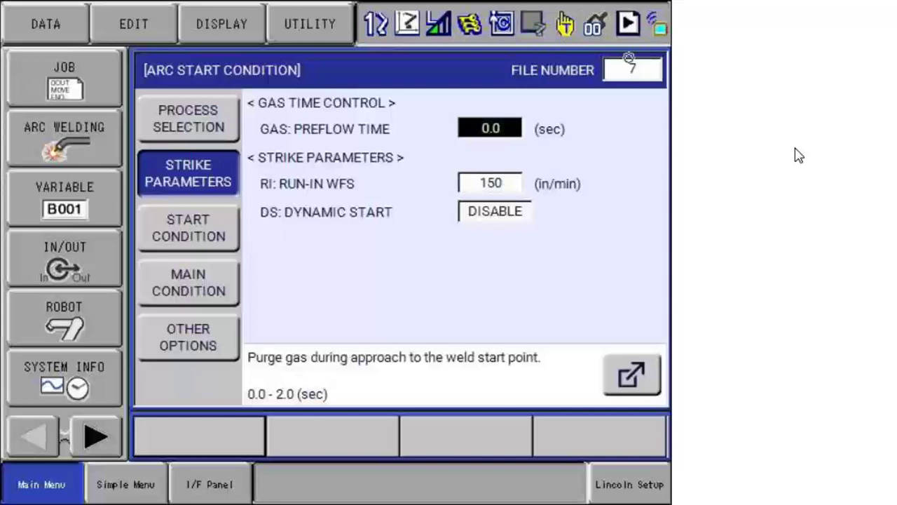
# Open the other options of file 7, switch the arc retry function on and back off, and review the miscellaneous controls
pyautogui.click(173, 353)
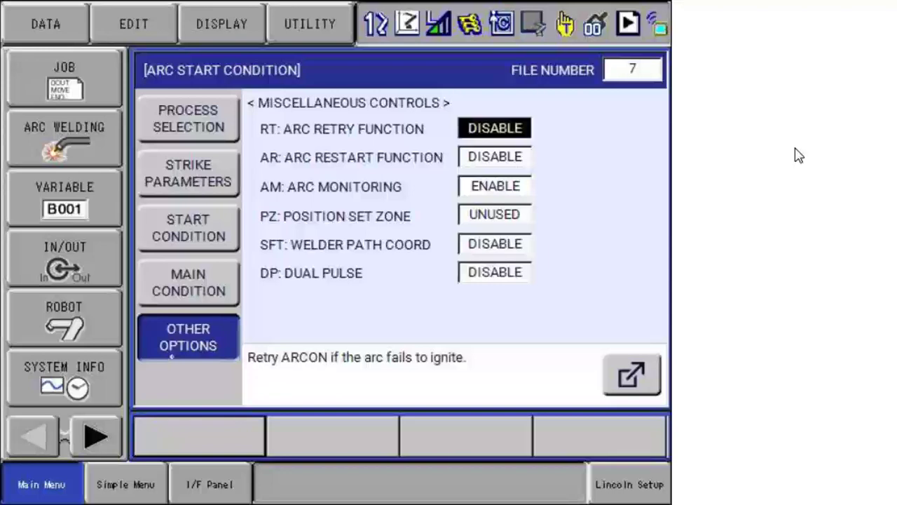
pyautogui.press('Return')
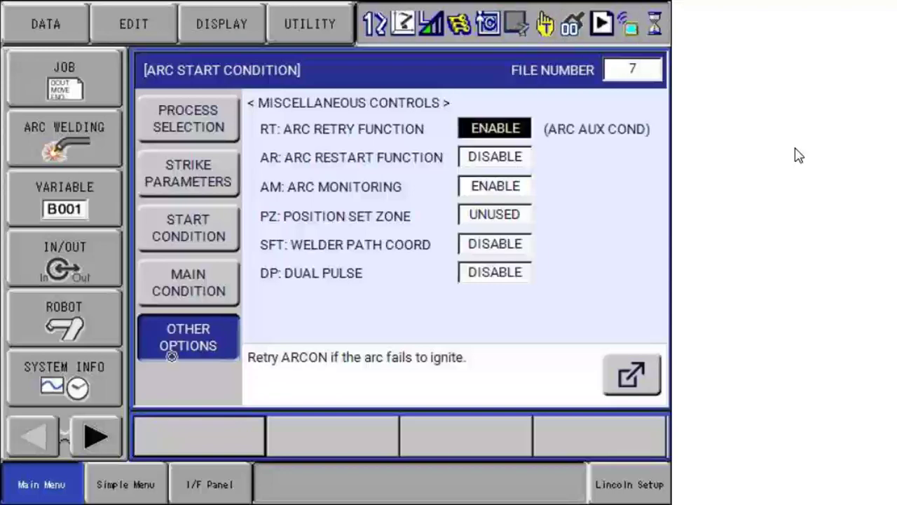
pyautogui.press('Return')
pyautogui.press('Down')
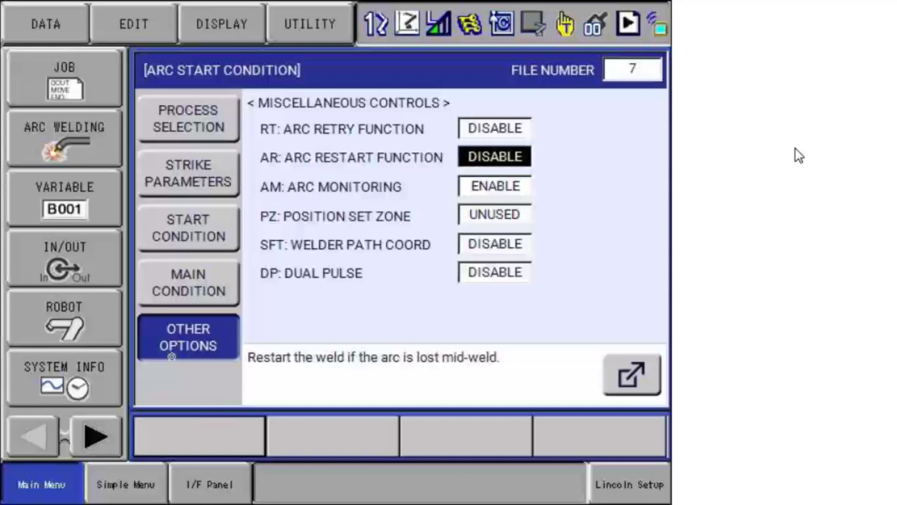
pyautogui.press('Down')
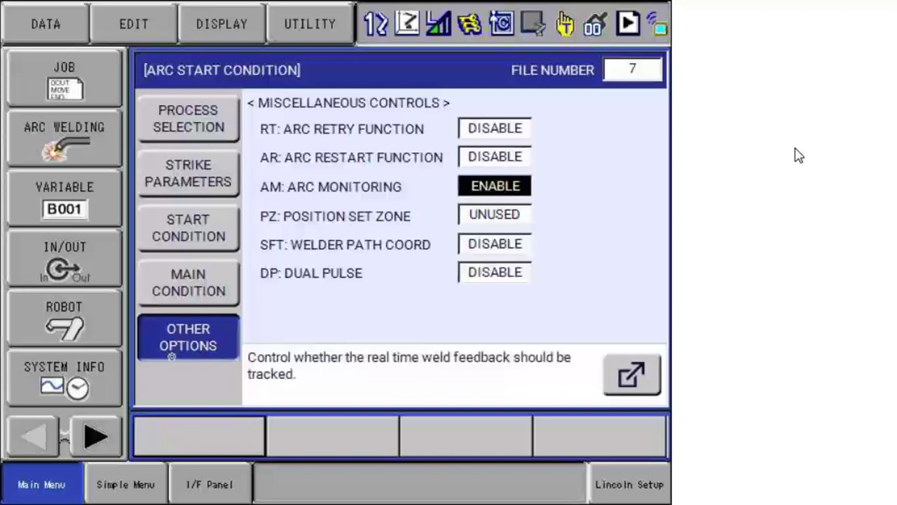
pyautogui.press('Down')
pyautogui.press('Down')
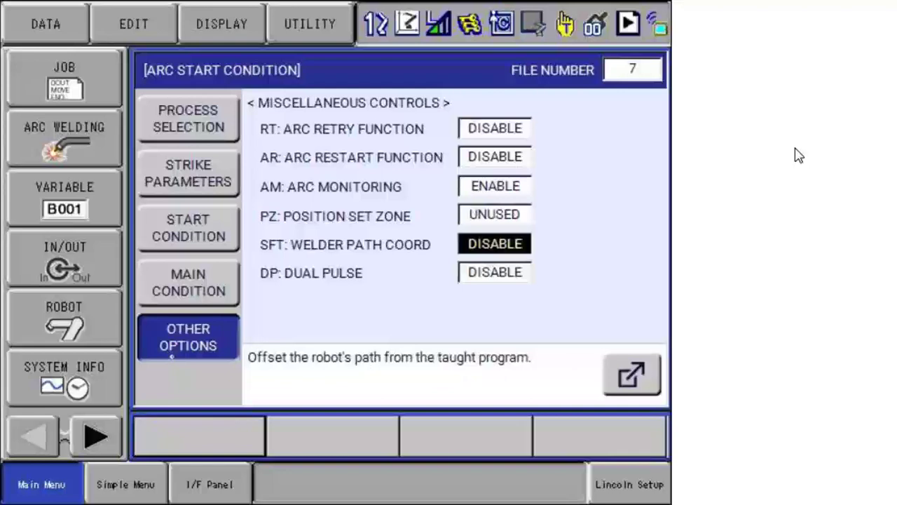
pyautogui.press('Down')
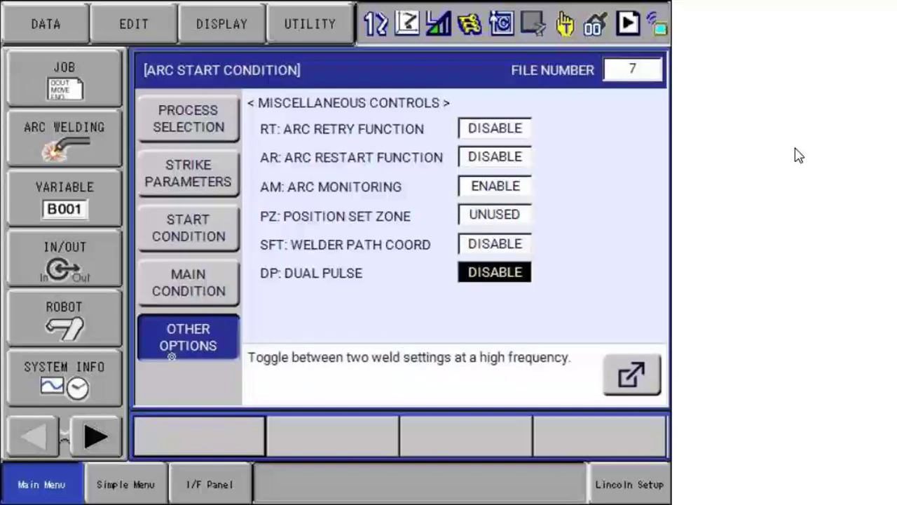
# Enable the welder path coordinate shift (SFT) and set its upper board offset to 2.0 mm
pyautogui.press('Up')
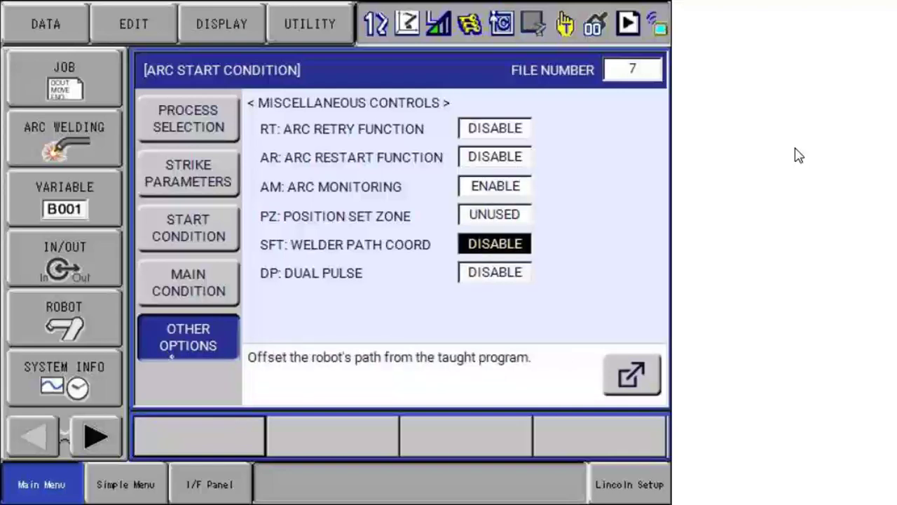
pyautogui.press('Return')
pyautogui.press('Down')
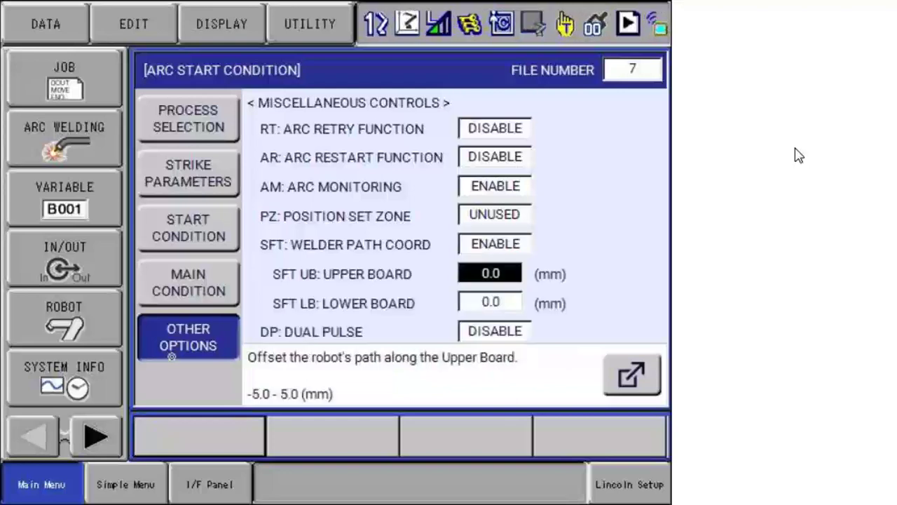
pyautogui.click(172, 356)
pyautogui.click(172, 356)
pyautogui.press('Return')
pyautogui.click(172, 356)
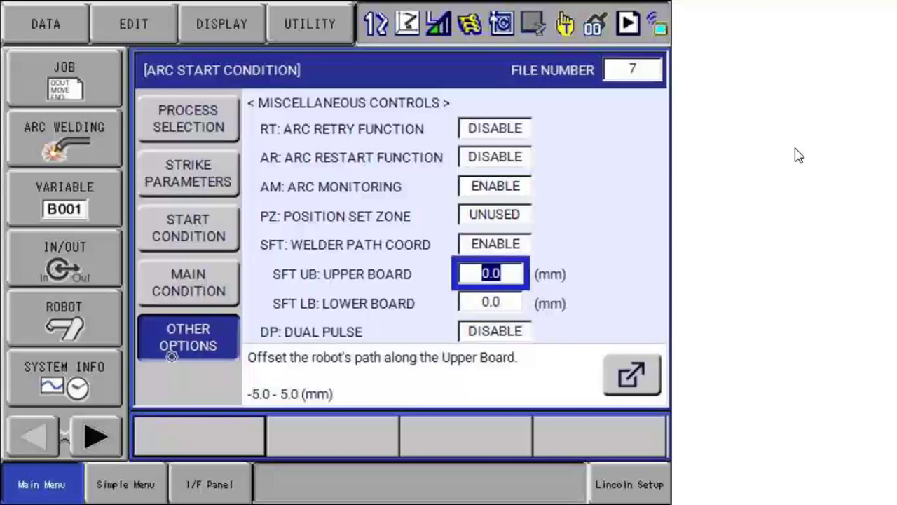
pyautogui.press('BackSpace')
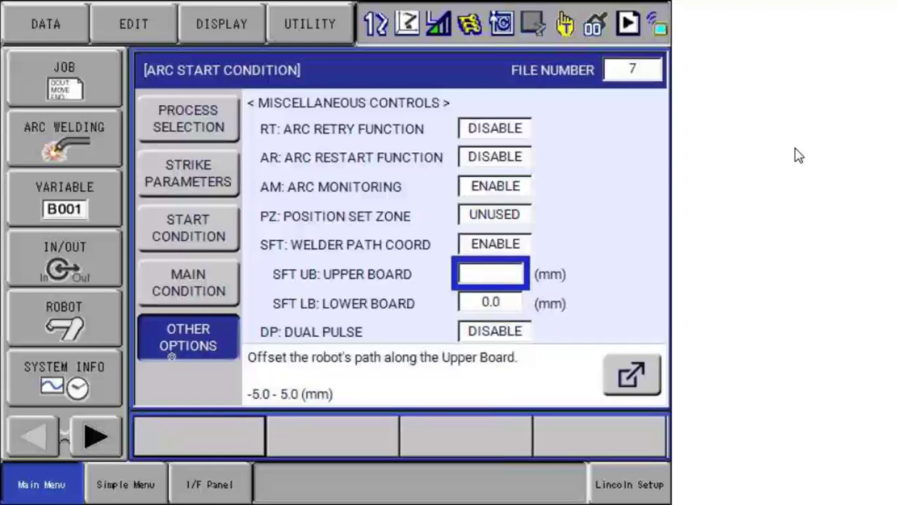
pyautogui.write('2.0')
pyautogui.press('Return')
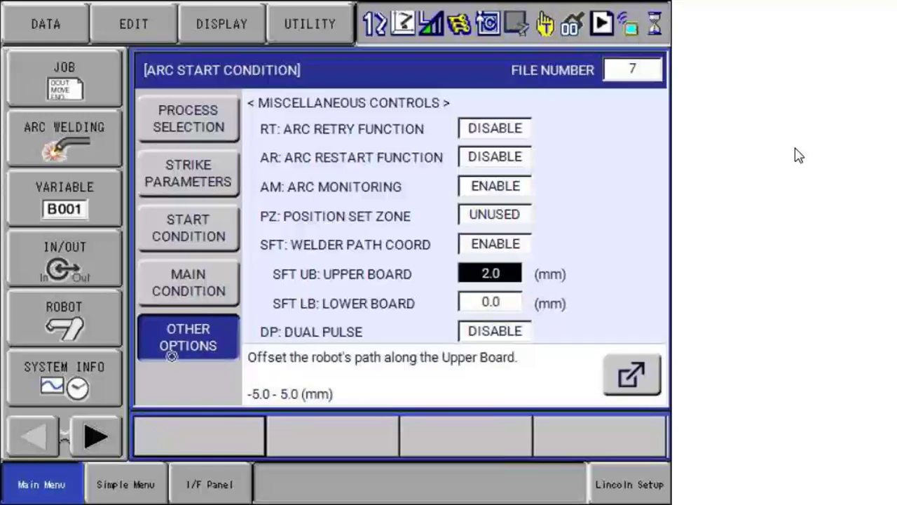
# View the detailed help for the SFT UB upper board parameter and close it
pyautogui.click(627, 374)
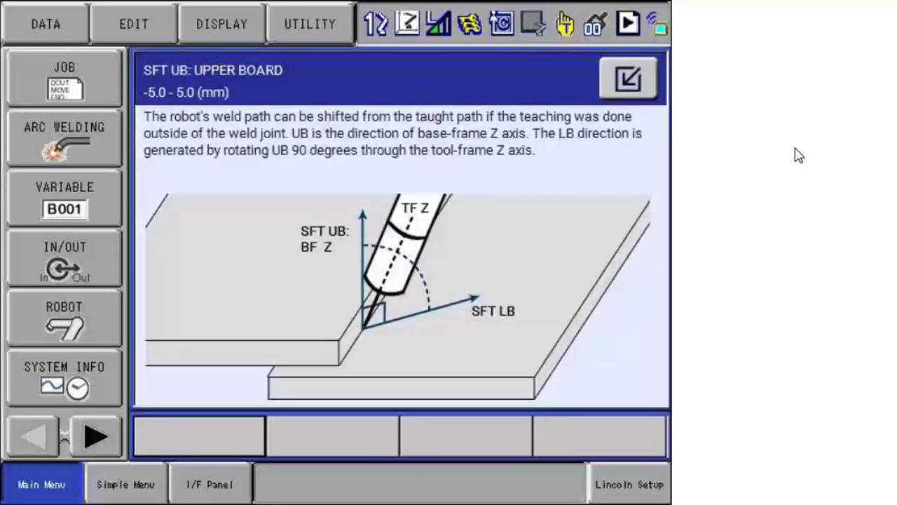
pyautogui.click(623, 373)
pyautogui.click(623, 373)
pyautogui.click(624, 373)
pyautogui.click(623, 373)
pyautogui.click(623, 372)
pyautogui.click(623, 79)
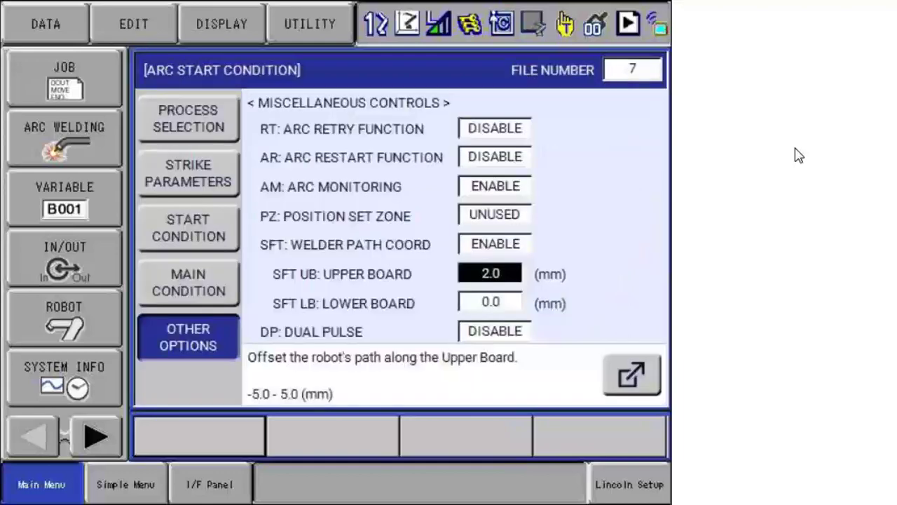
pyautogui.click(622, 77)
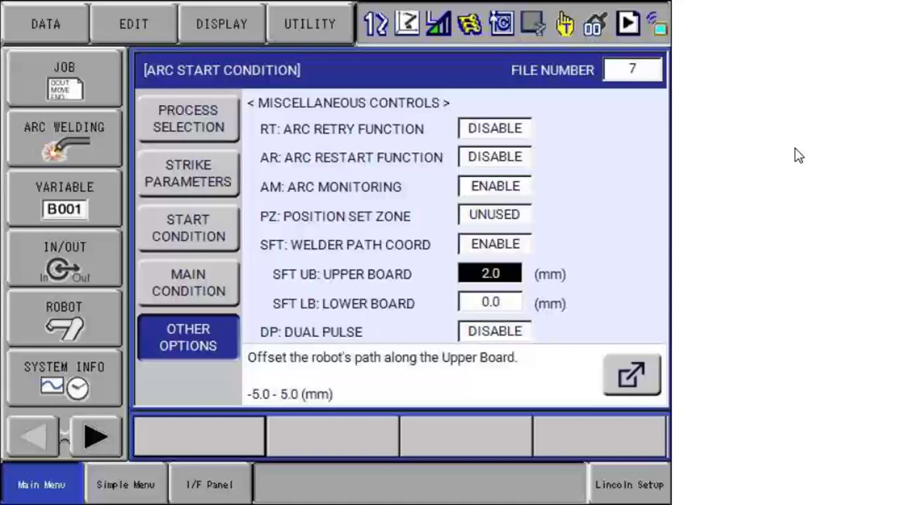
# Disable the welder path coordinate shift (SFT)
pyautogui.click(623, 77)
pyautogui.click(622, 77)
pyautogui.press('Up')
pyautogui.press('Return')
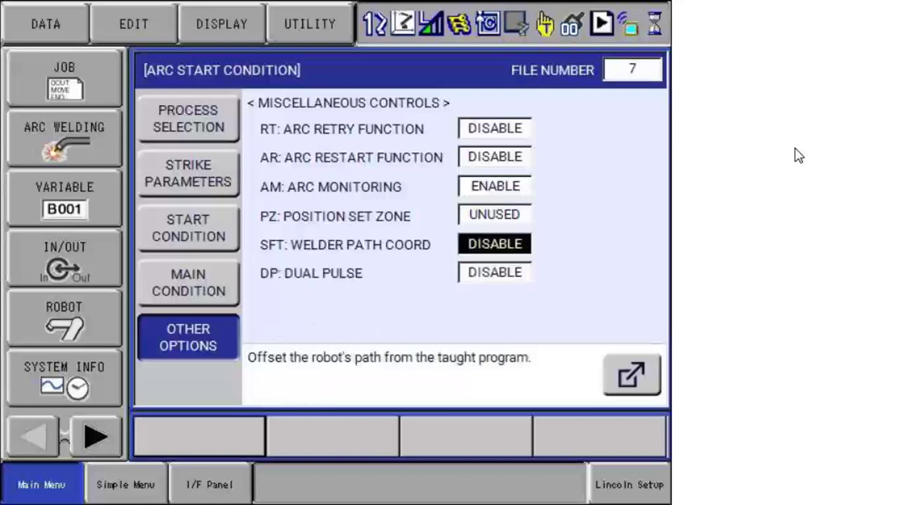
# Enable the dual pulse (DP) option for file 7
pyautogui.press('Down')
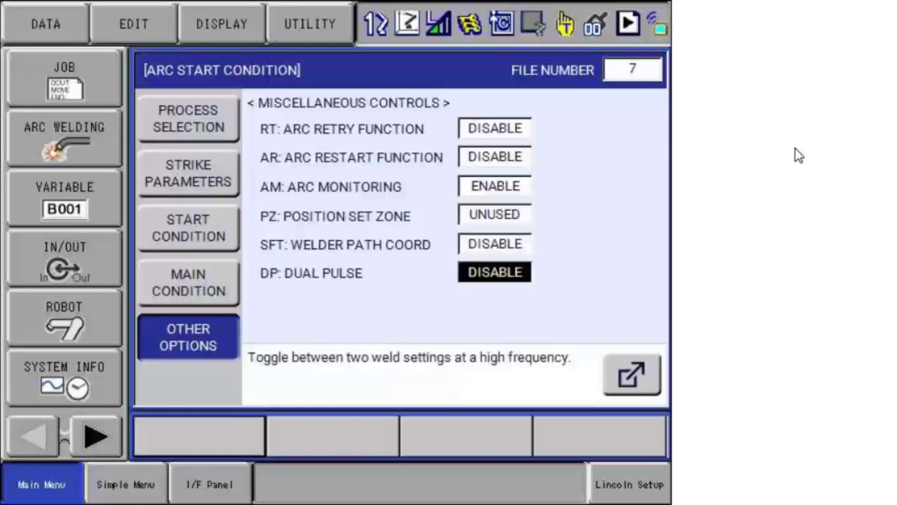
pyautogui.click(621, 77)
pyautogui.press('Return')
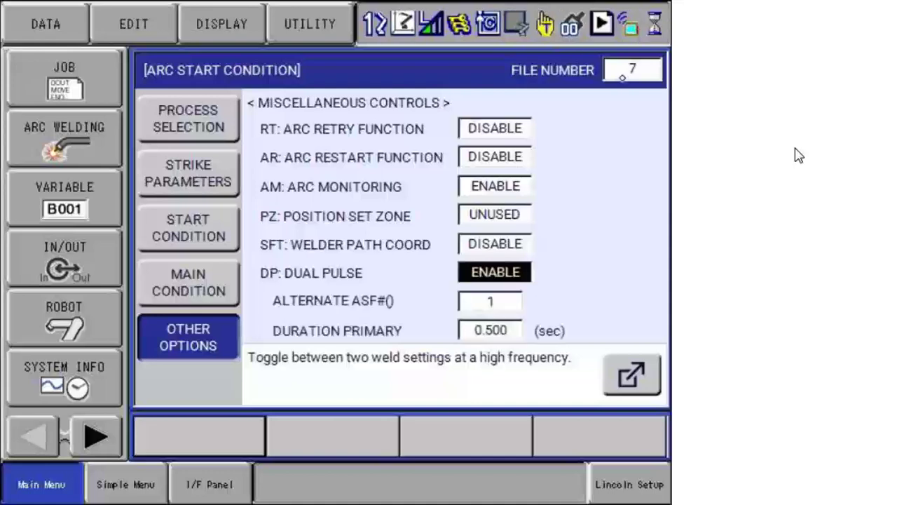
# Set the dual pulse primary duration to 0.200 seconds in the arc start condition's miscellaneous controls
pyautogui.press('Down')
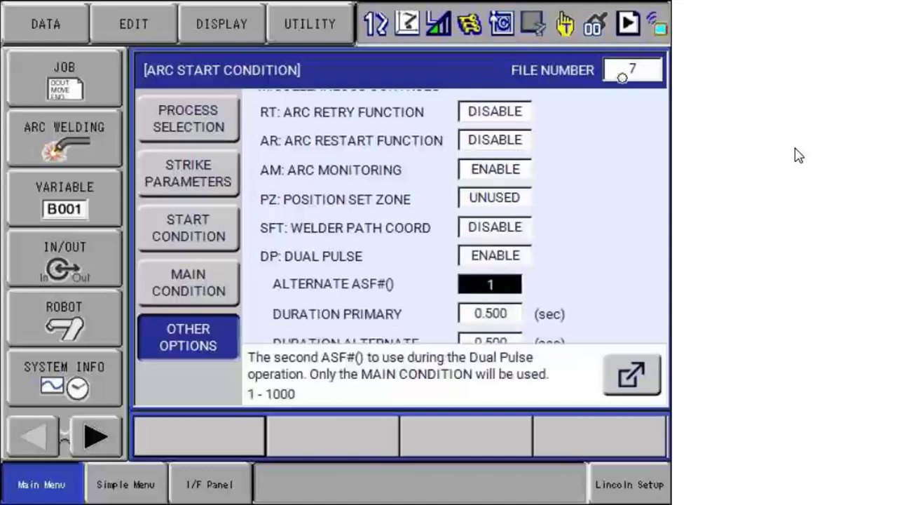
pyautogui.press('Down')
pyautogui.press('Up')
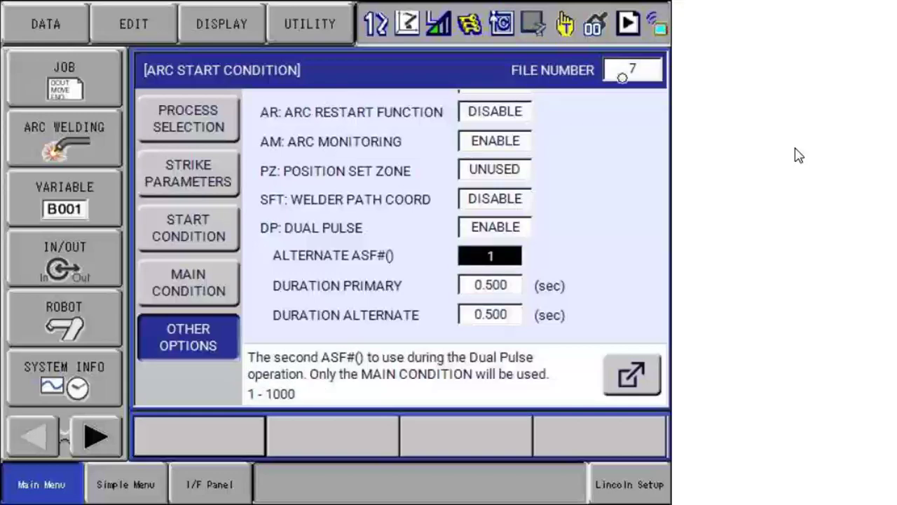
pyautogui.press('Down')
pyautogui.press('Up')
pyautogui.press('Return')
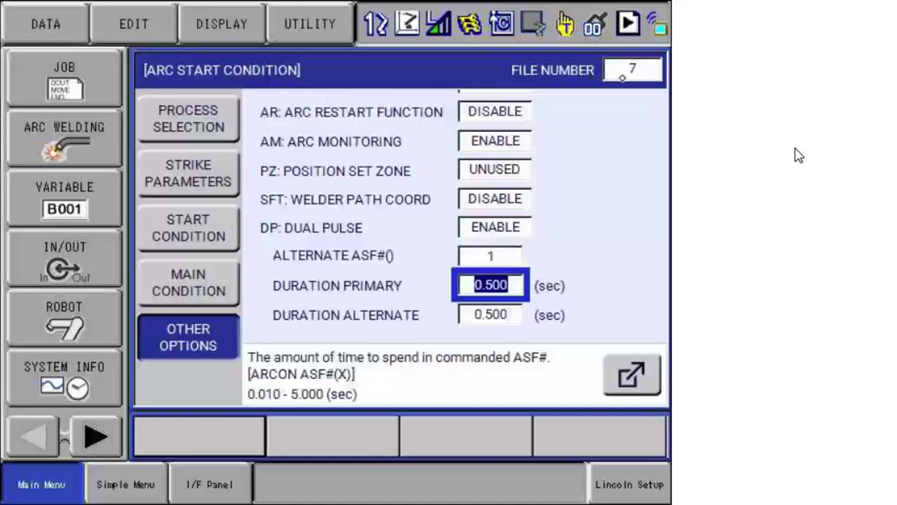
pyautogui.write('.2')
pyautogui.press('Return')
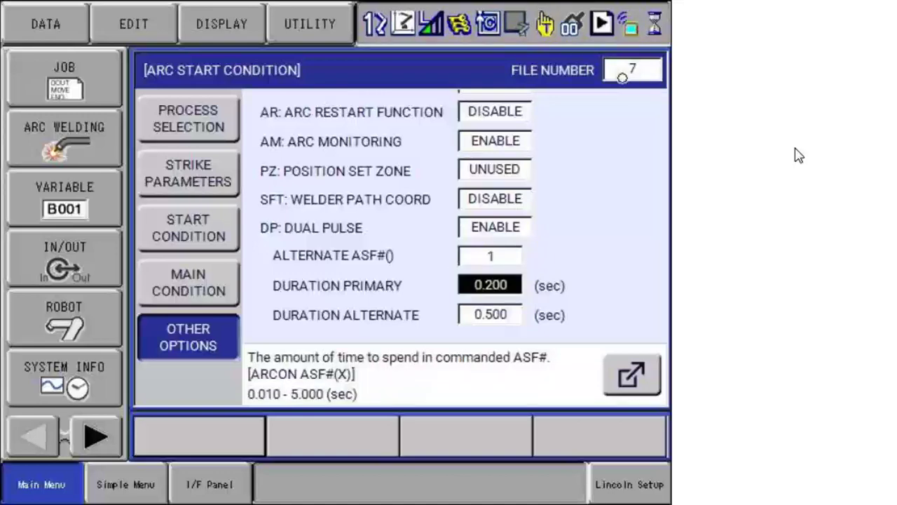
# Set the dual pulse alternate duration to 0.700 seconds
pyautogui.press('Down')
pyautogui.write('.')
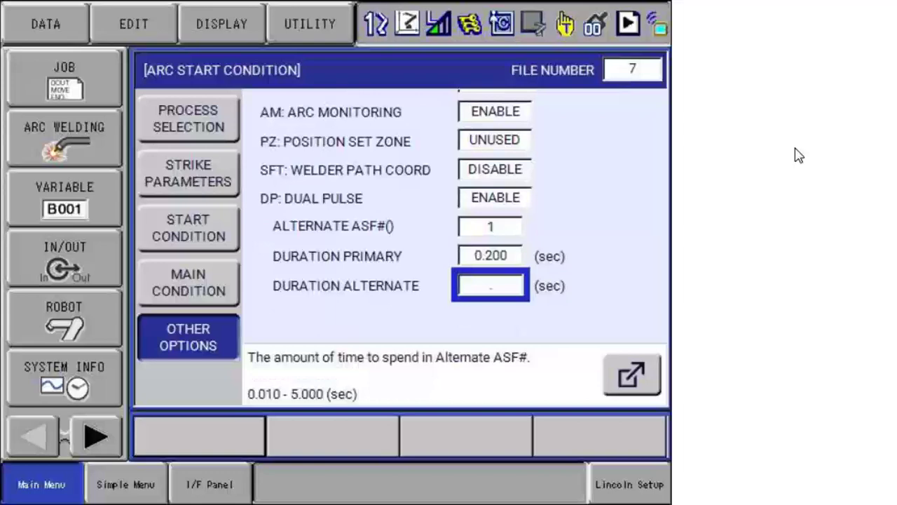
pyautogui.write('7')
pyautogui.press('Return')
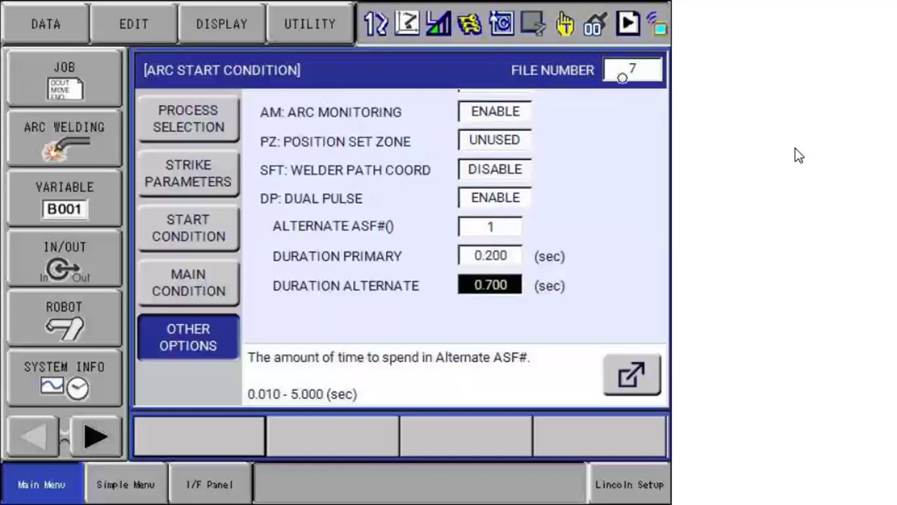
pyautogui.press('Up')
pyautogui.press('Up')
pyautogui.press('Up')
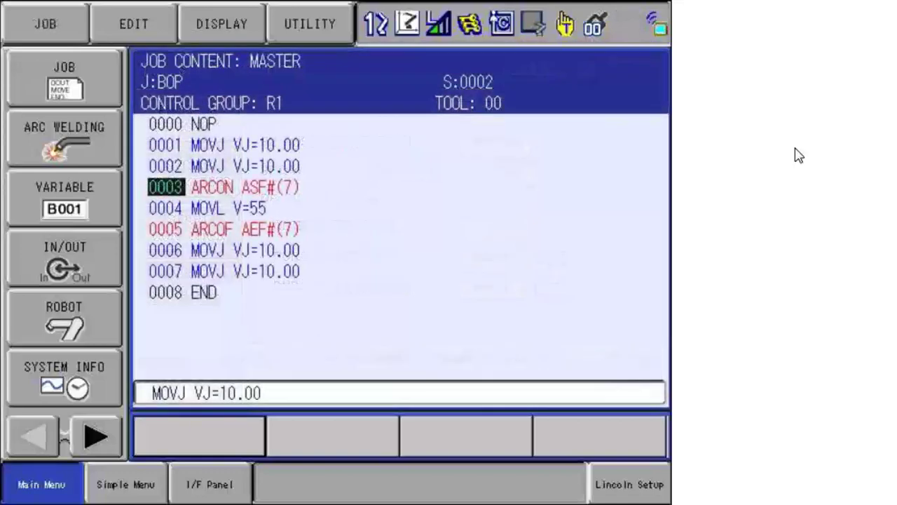
# Open arc end condition file 7 from the job's ARCOF line and select process 3 for it
pyautogui.press('Down')
pyautogui.press('Down')
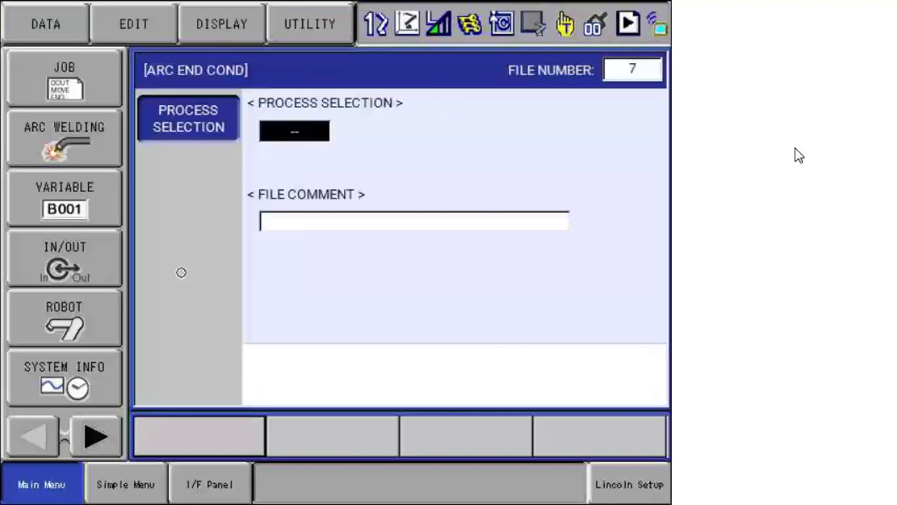
pyautogui.press('Return')
pyautogui.press('Down')
pyautogui.press('Down')
pyautogui.press('Down')
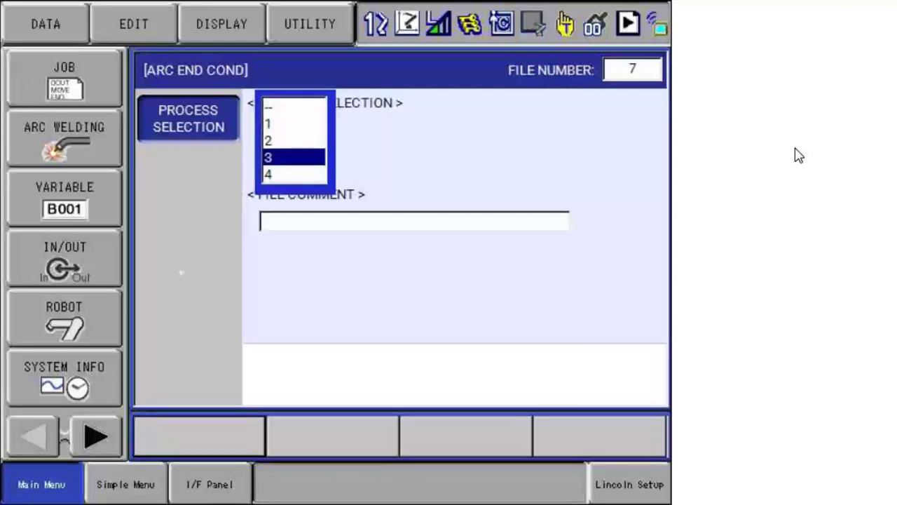
pyautogui.press('Return')
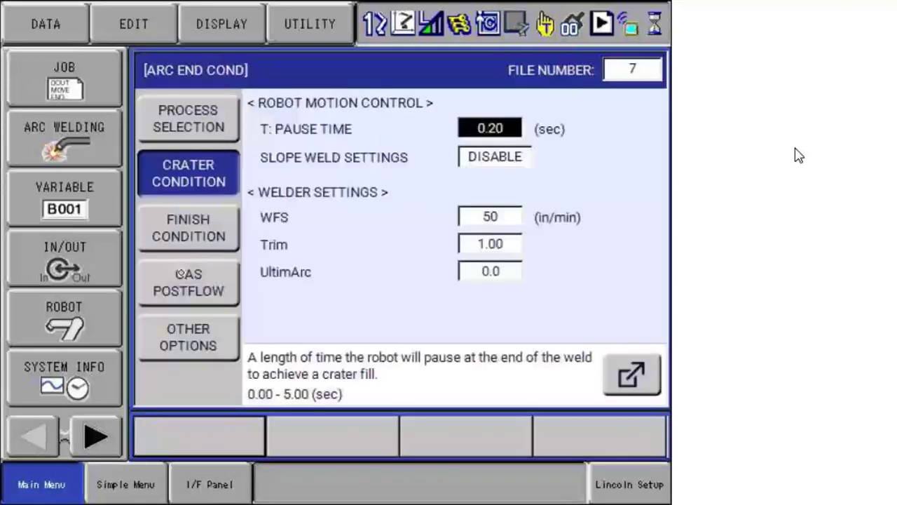
# View the detailed help for the crater condition's pause time parameter and close it
pyautogui.click(181, 272)
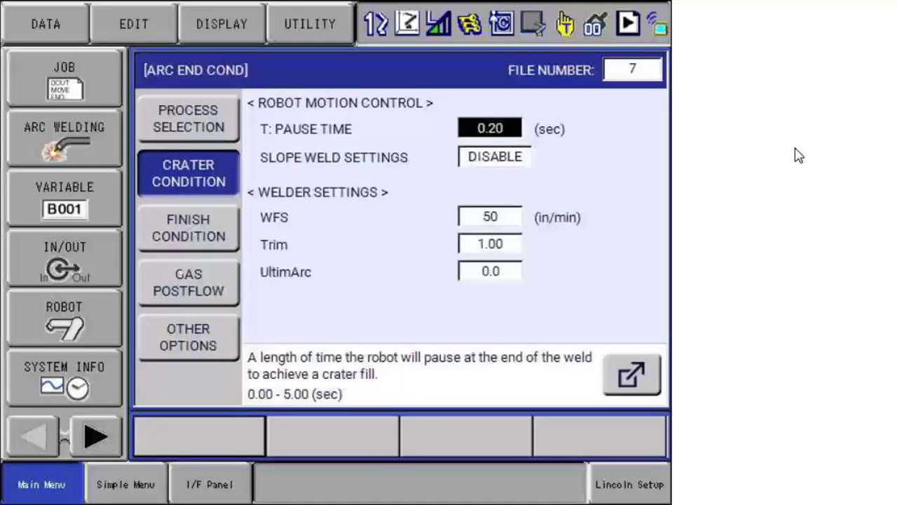
pyautogui.click(181, 273)
pyautogui.click(622, 373)
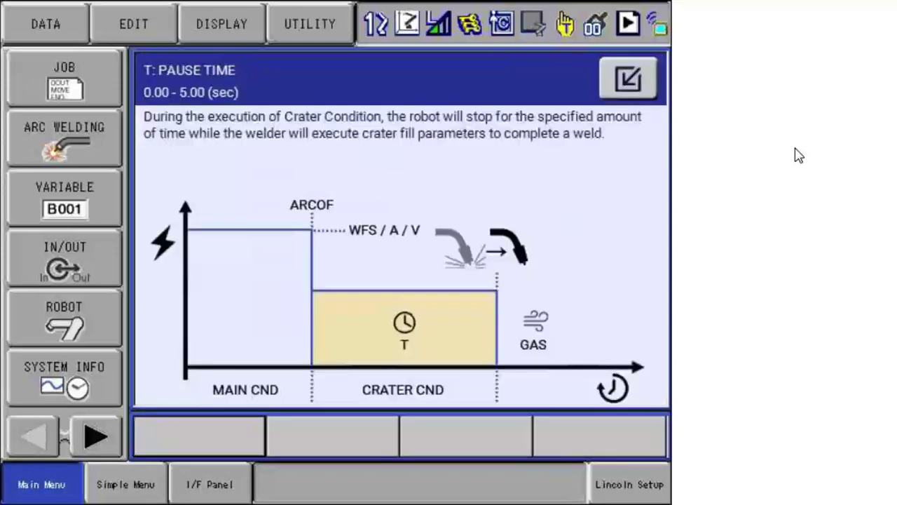
pyautogui.click(621, 374)
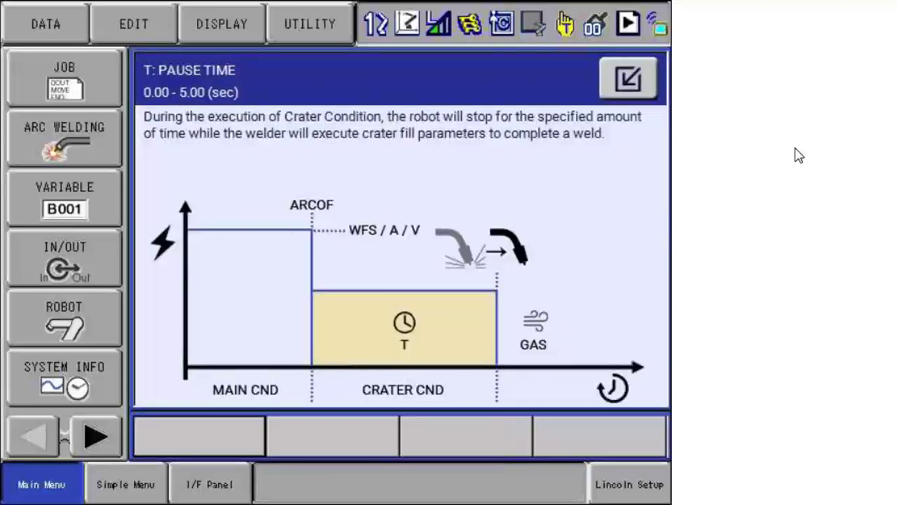
pyautogui.click(601, 83)
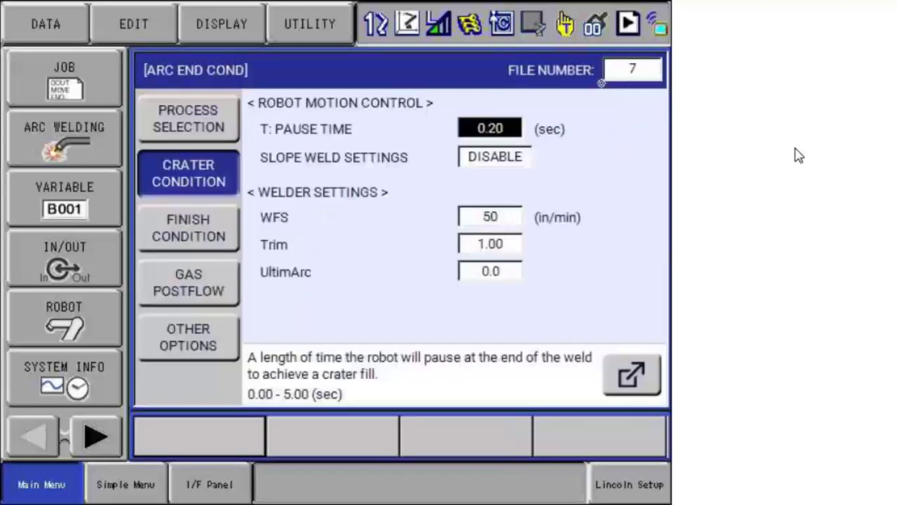
# Enable the finish condition for arc end file 7 and set its pause time to 0.10 seconds
pyautogui.click(180, 223)
pyautogui.press('Return')
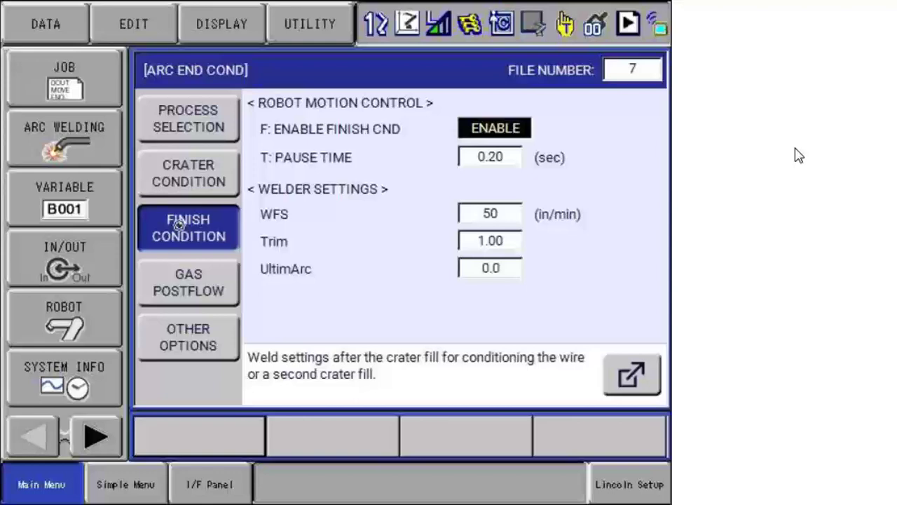
pyautogui.press('Down')
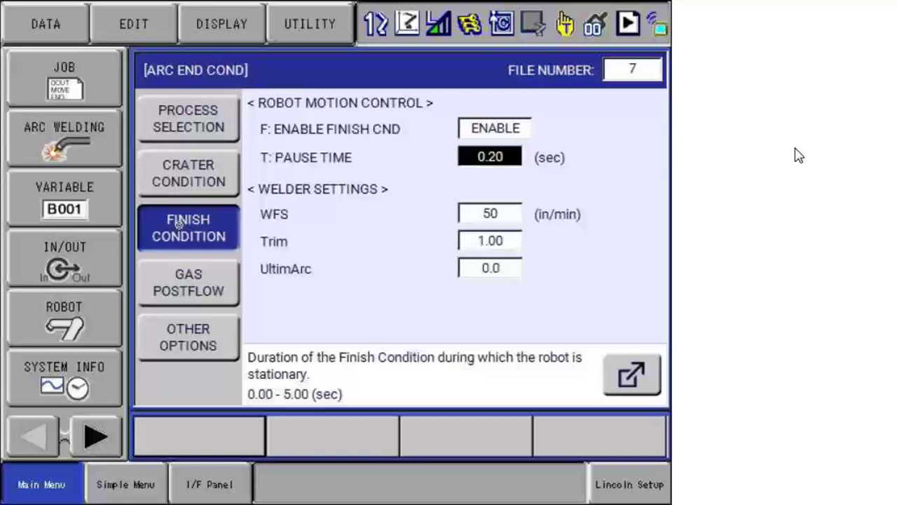
pyautogui.press('Return')
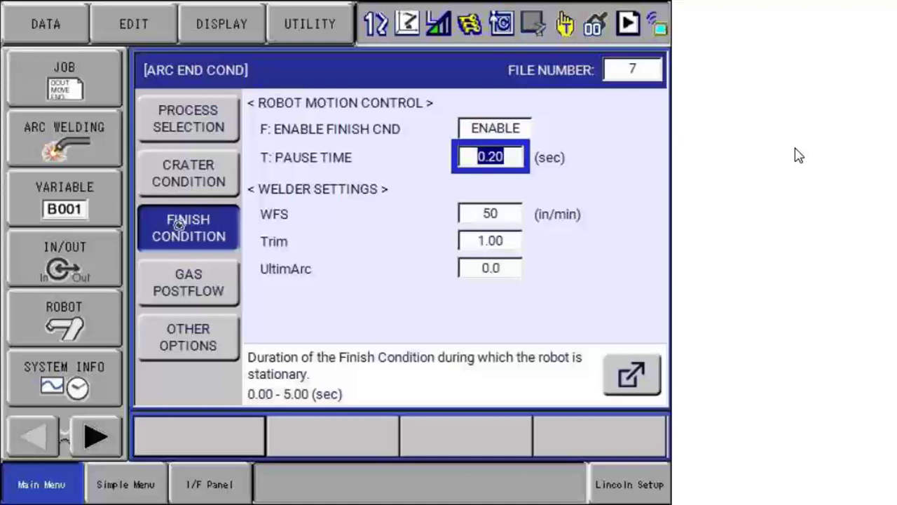
pyautogui.write('0.1')
pyautogui.press('Return')
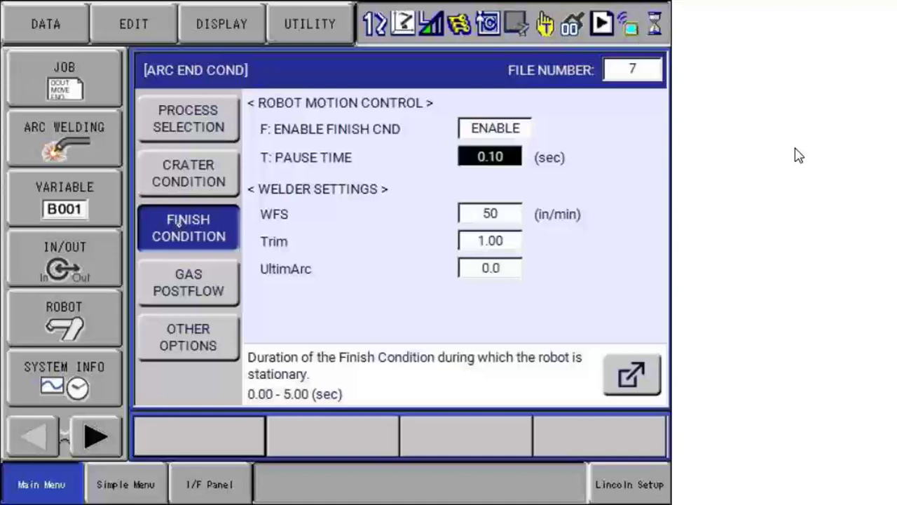
# View the detailed help for the finish condition's Trim parameter and close it
pyautogui.press('Down')
pyautogui.press('Down')
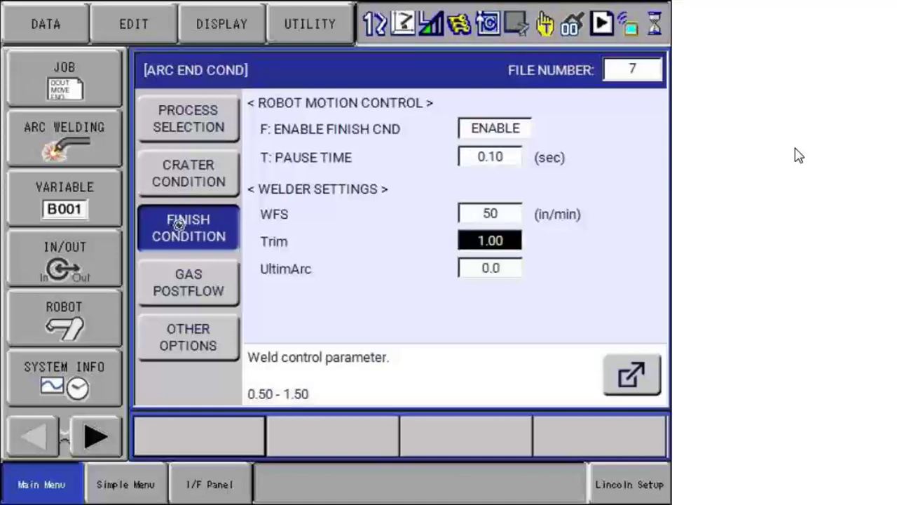
pyautogui.press('F1')
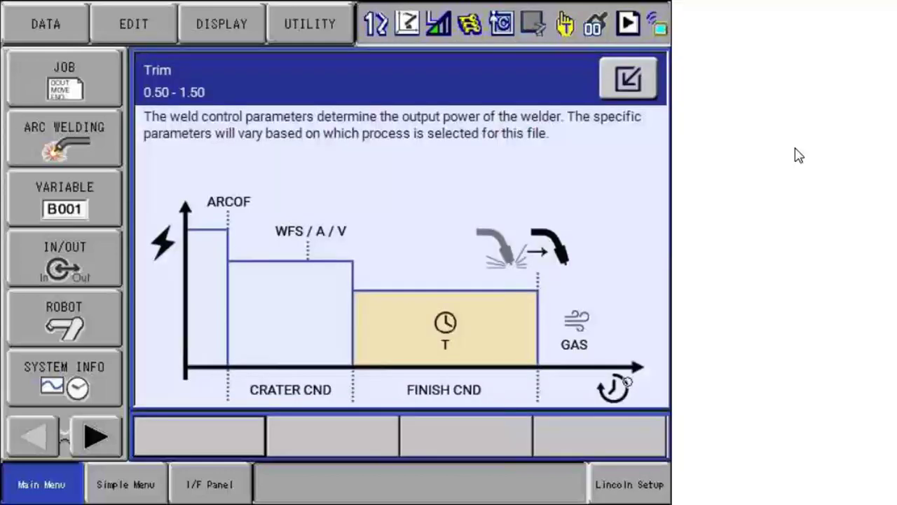
pyautogui.press('Escape')
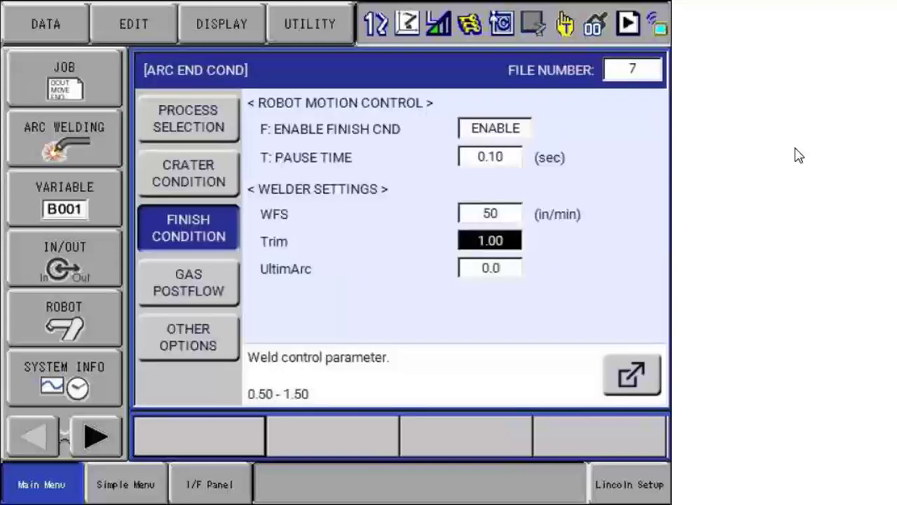
# Review the arc end file's other options and view the detailed help for the wire stick check
pyautogui.click(183, 345)
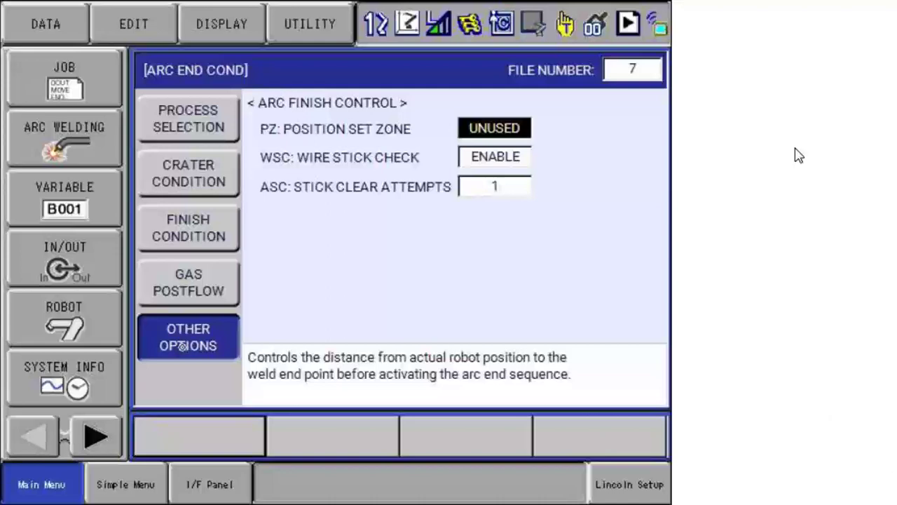
pyautogui.press('Down')
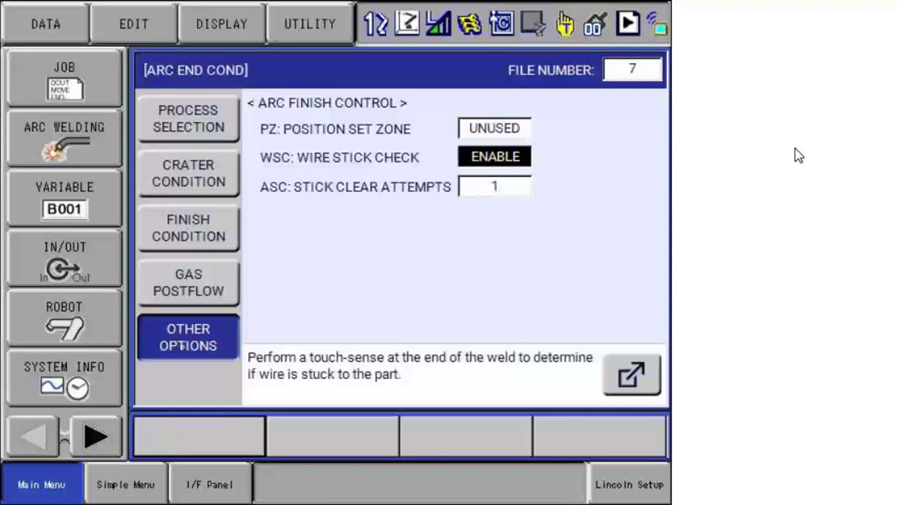
pyautogui.click(625, 376)
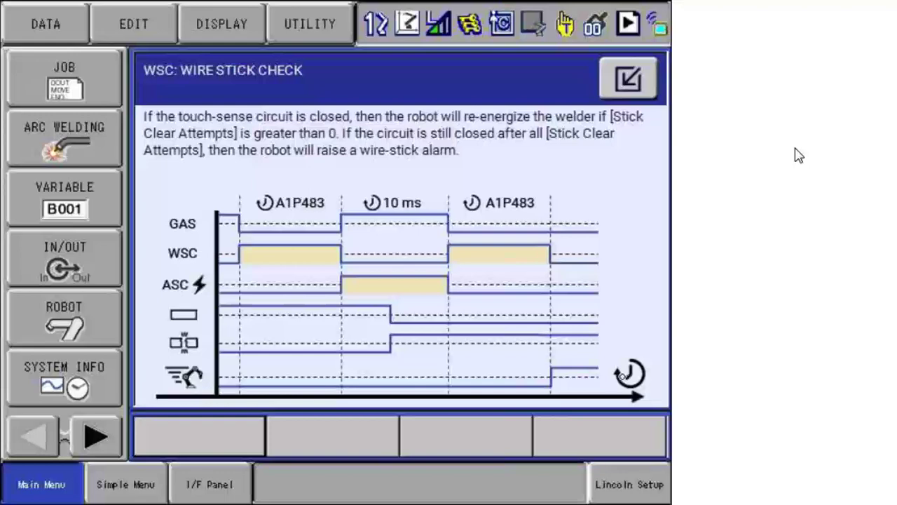
pyautogui.click(621, 80)
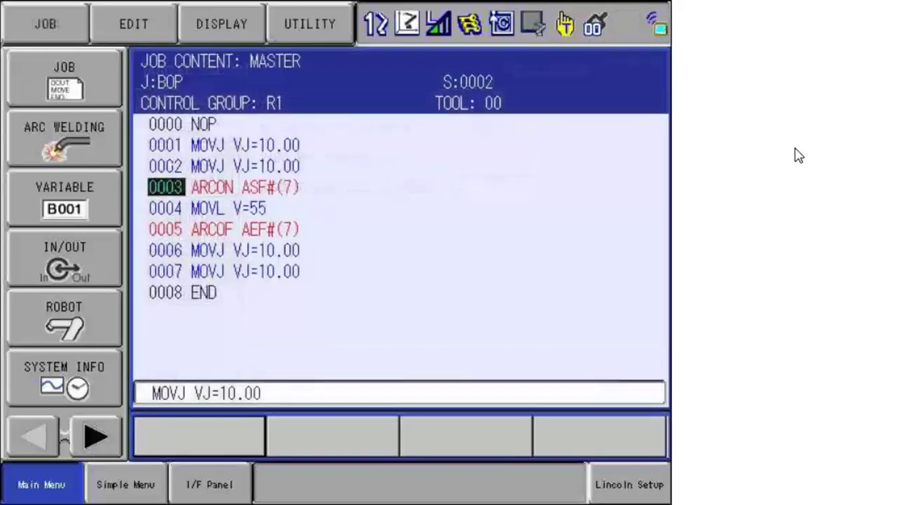
# Review the strike parameters and main condition settings of arc start condition file 7
pyautogui.click(171, 165)
pyautogui.click(171, 165)
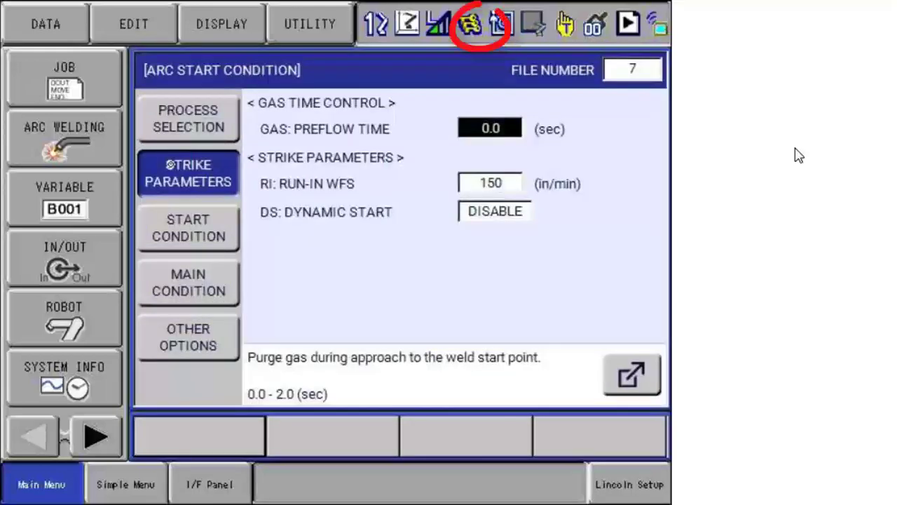
pyautogui.click(174, 284)
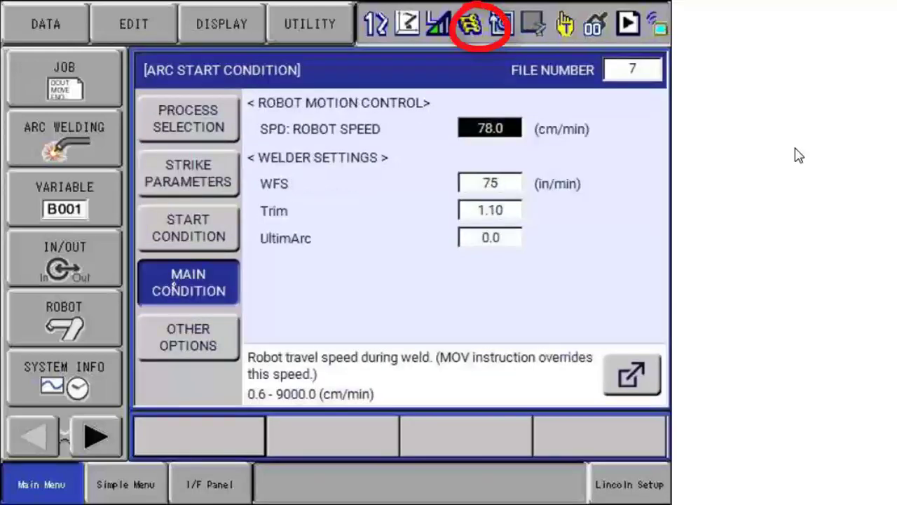
pyautogui.click(173, 283)
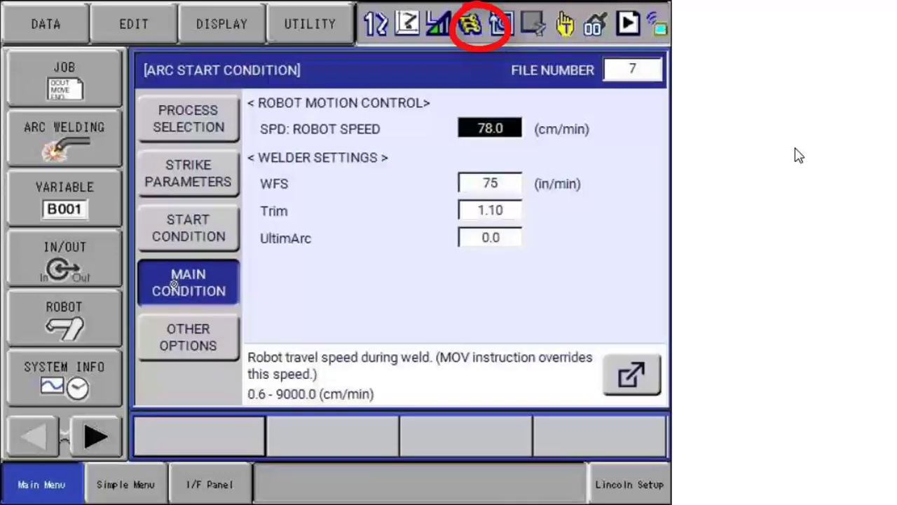
pyautogui.click(174, 284)
# Change the controller's security level to operation mode
pyautogui.click(53, 373)
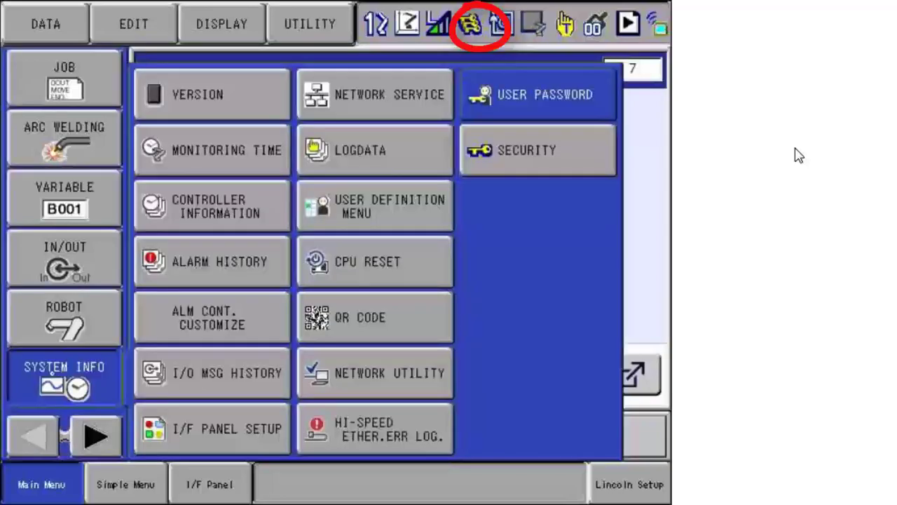
pyautogui.click(526, 147)
pyautogui.press('Return')
pyautogui.press('Up')
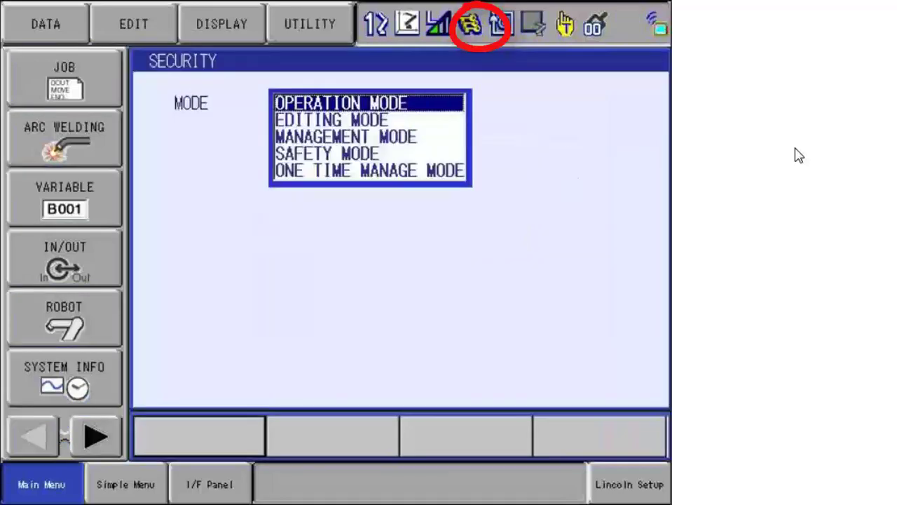
pyautogui.press('Return')
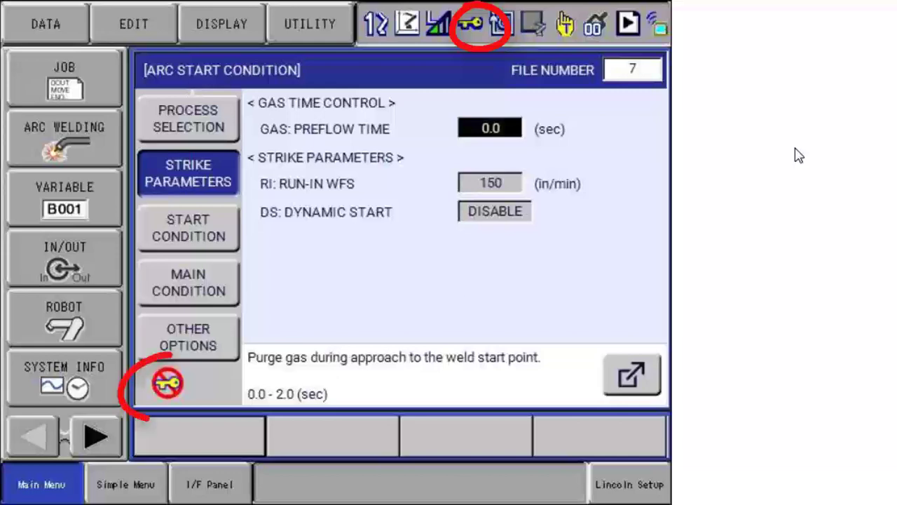
# Check which strike parameters of arc start condition file 7 are locked under the current security mode
pyautogui.press('Down')
pyautogui.press('Down')
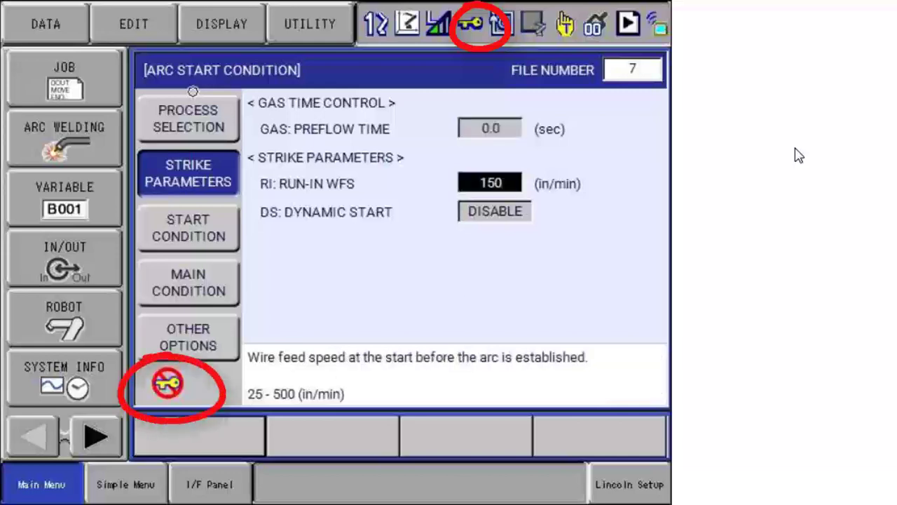
pyautogui.press('Down')
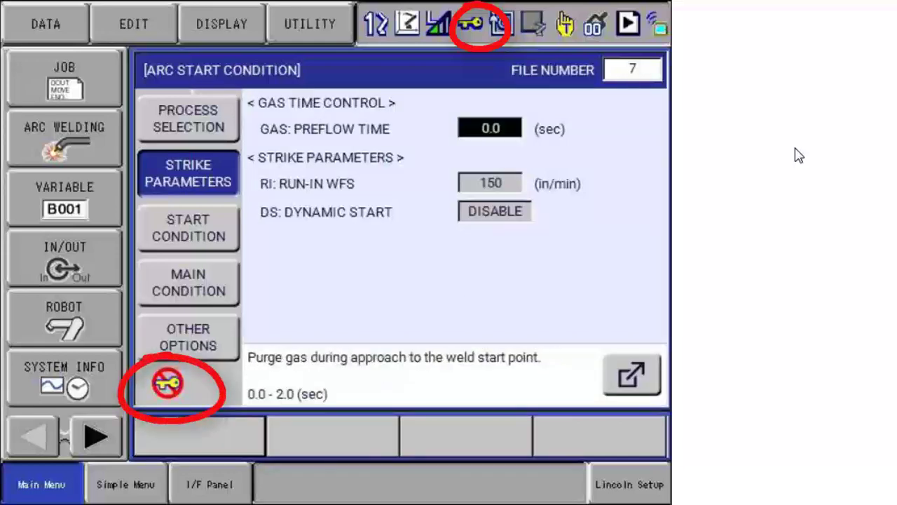
pyautogui.press('Down')
pyautogui.press('Down')
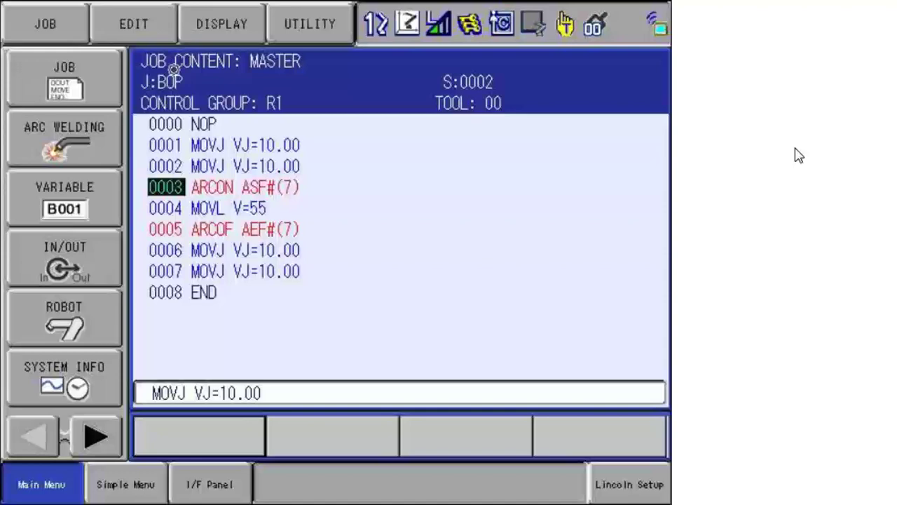
# Open the detail edit of the ARCON instruction on line 0003 and change its set method to CUSTOM
pyautogui.press('Right')
pyautogui.press('Return')
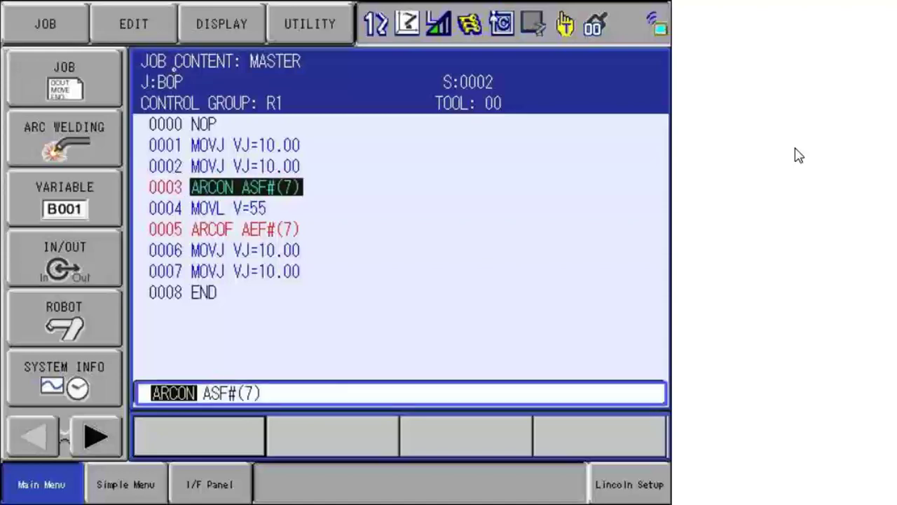
pyautogui.press('Return')
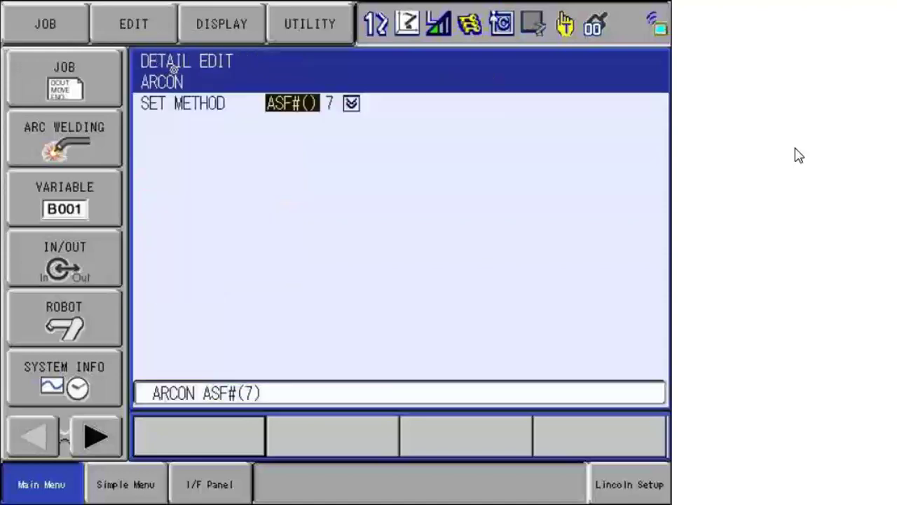
pyautogui.press('Return')
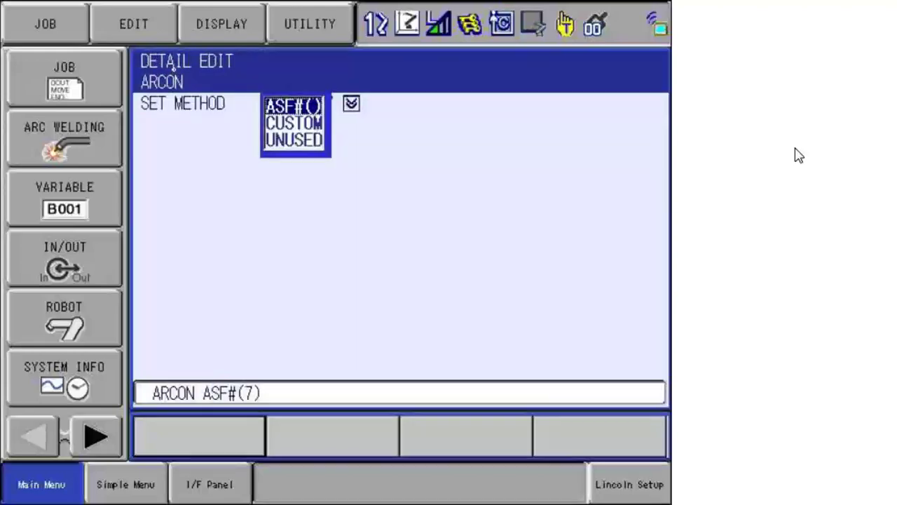
pyautogui.press('Down')
pyautogui.press('Return')
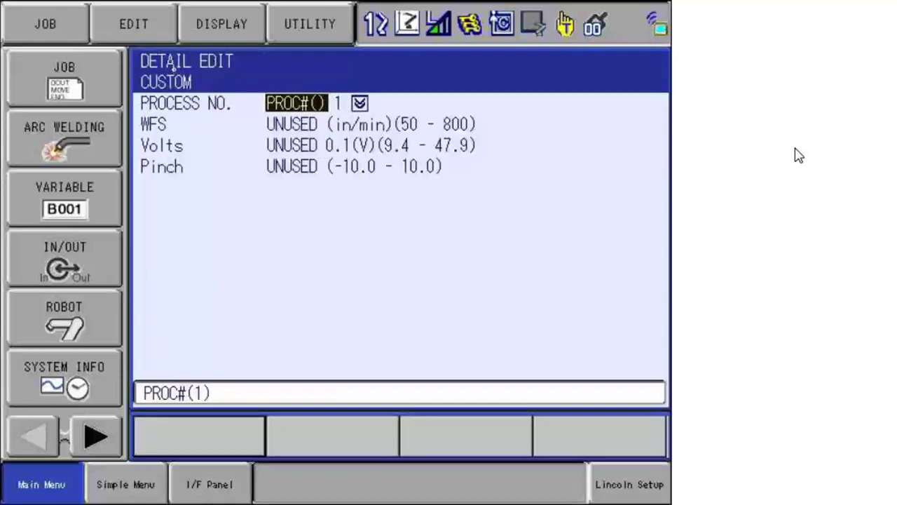
# Set the process number of the custom ARCON settings to 4
pyautogui.press('Right')
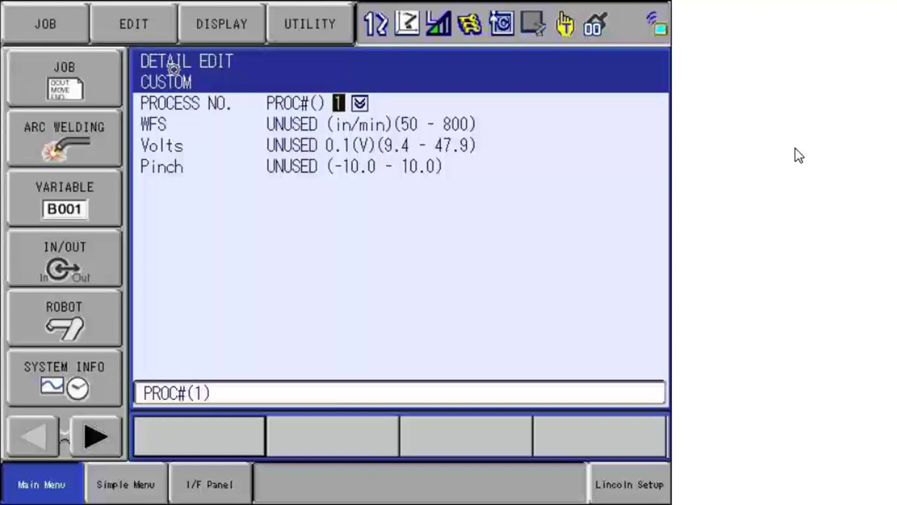
pyautogui.press('Down')
pyautogui.press('Return')
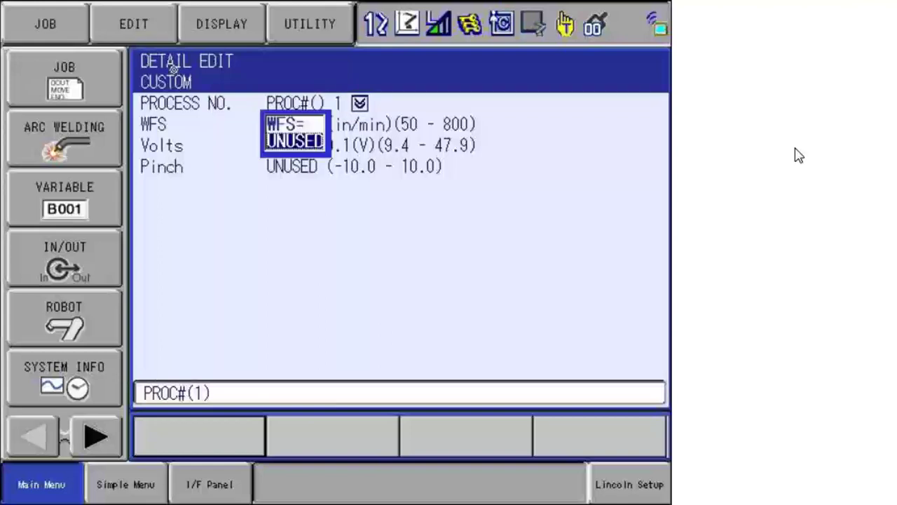
pyautogui.press('Return')
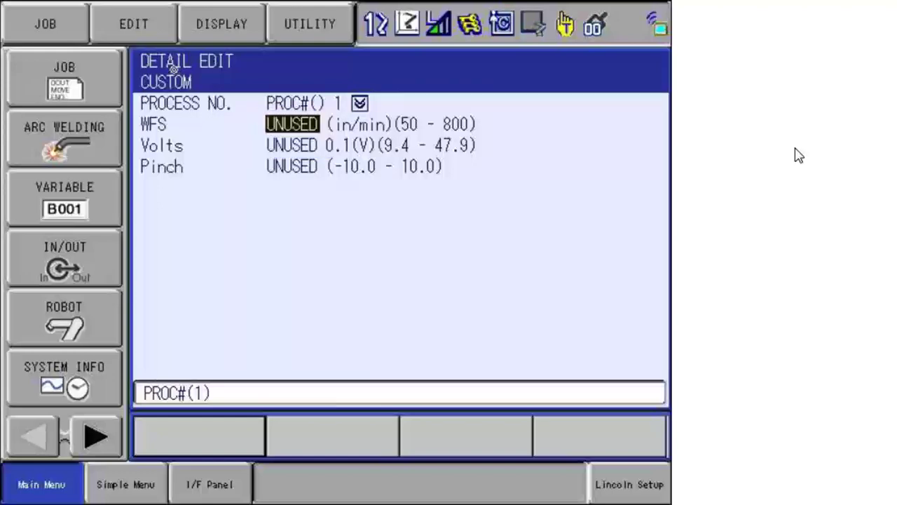
pyautogui.press('Up')
pyautogui.press('Right')
pyautogui.press('Return')
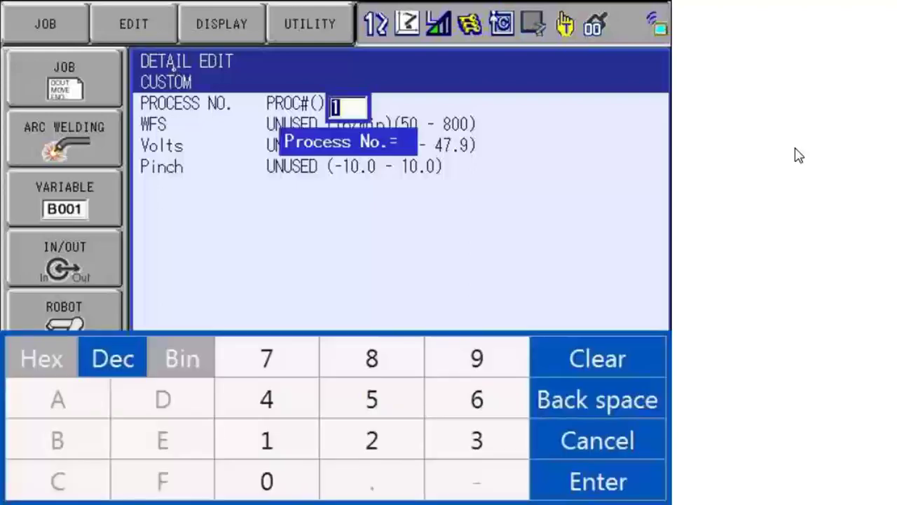
pyautogui.write('4')
pyautogui.press('Return')
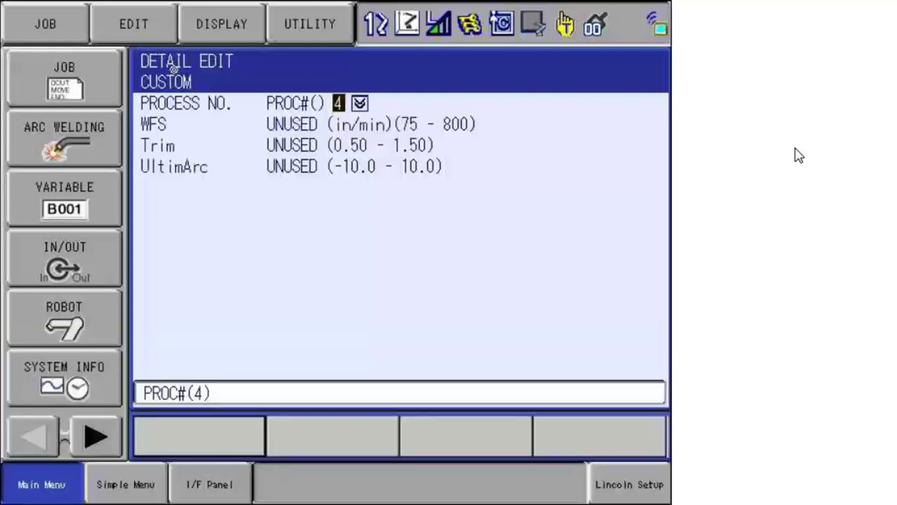
# Enable WFS for process 4 and set it to 250 in/min
pyautogui.press('Down')
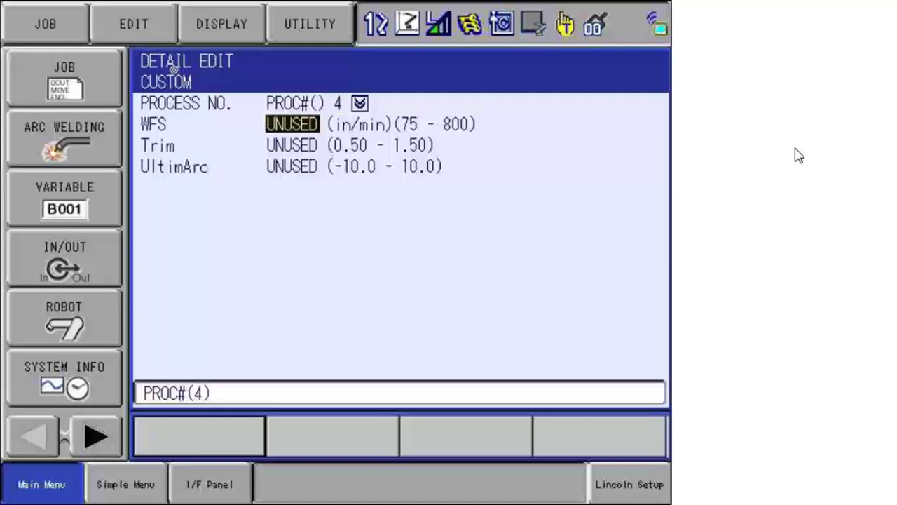
pyautogui.press('Return')
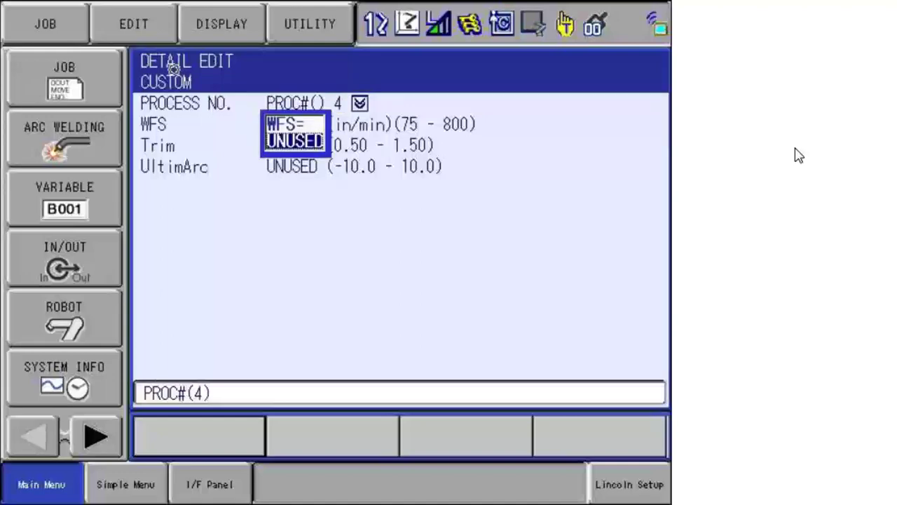
pyautogui.press('Up')
pyautogui.press('Return')
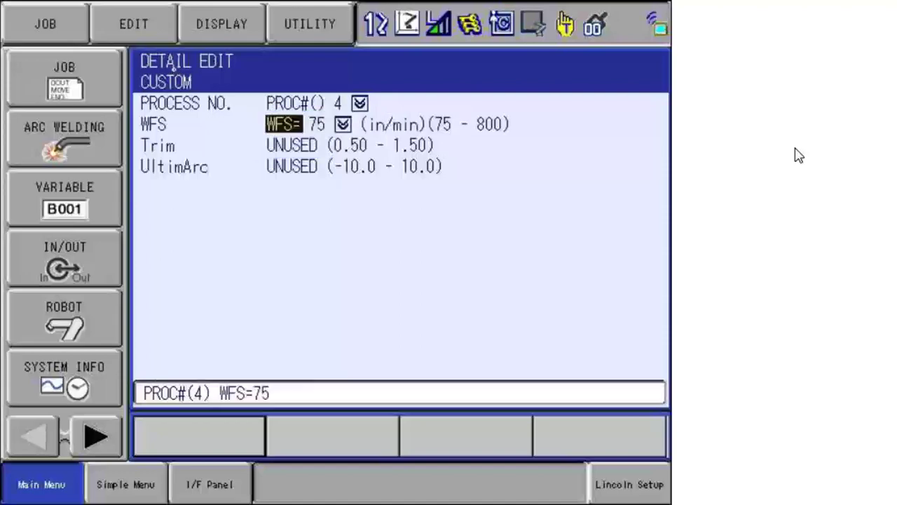
pyautogui.press('Right')
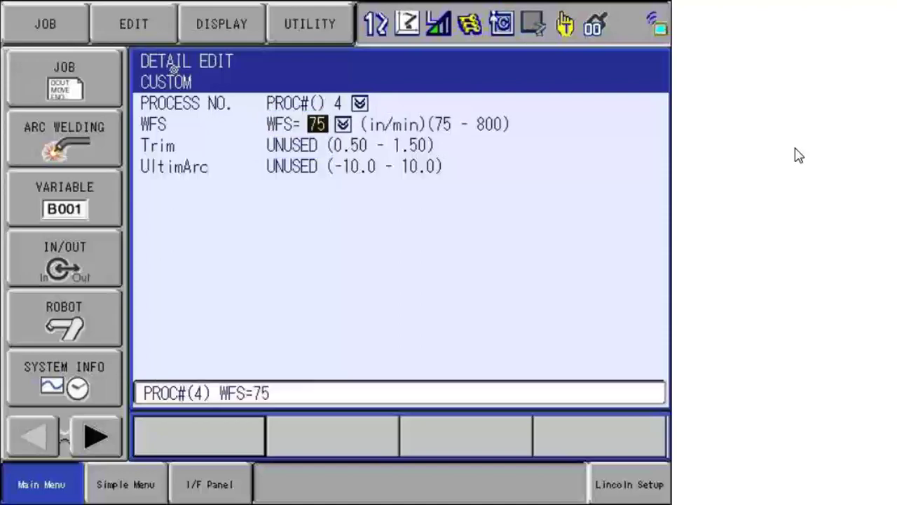
pyautogui.press('Return')
pyautogui.write('25')
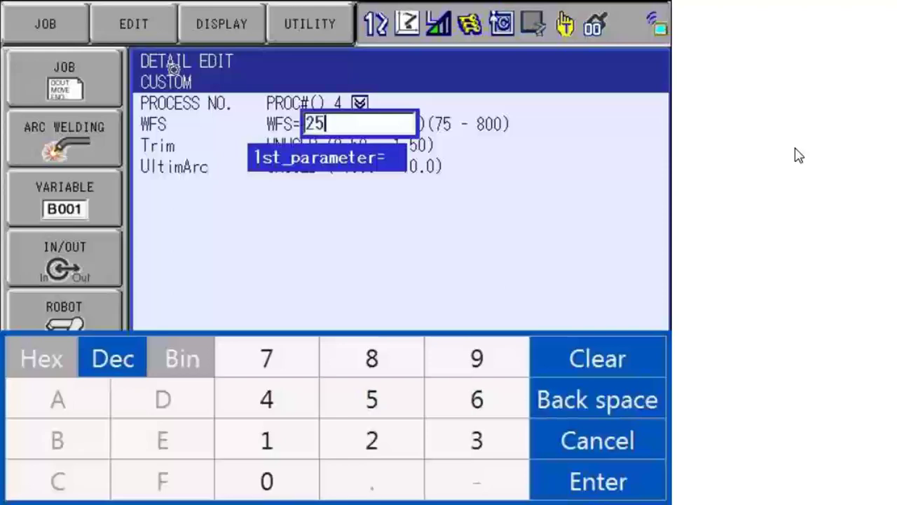
pyautogui.write('0')
pyautogui.press('Return')
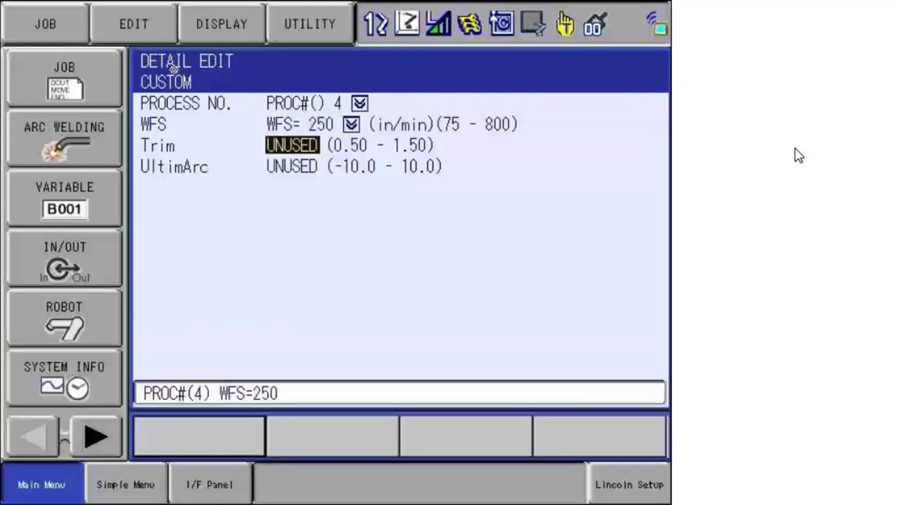
# Enable Trim at 1.00, leave UltimArc unused, and accept the custom process settings
pyautogui.press('Return')
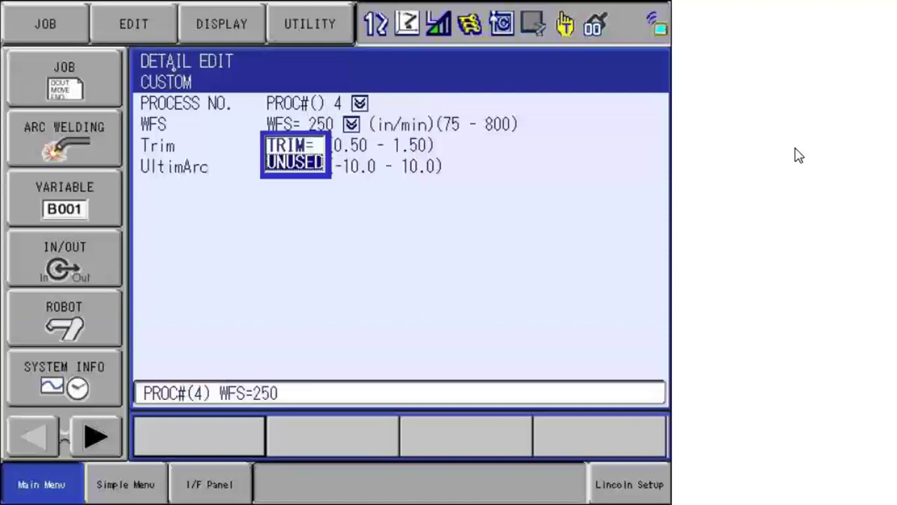
pyautogui.press('Up')
pyautogui.press('Return')
pyautogui.press('Right')
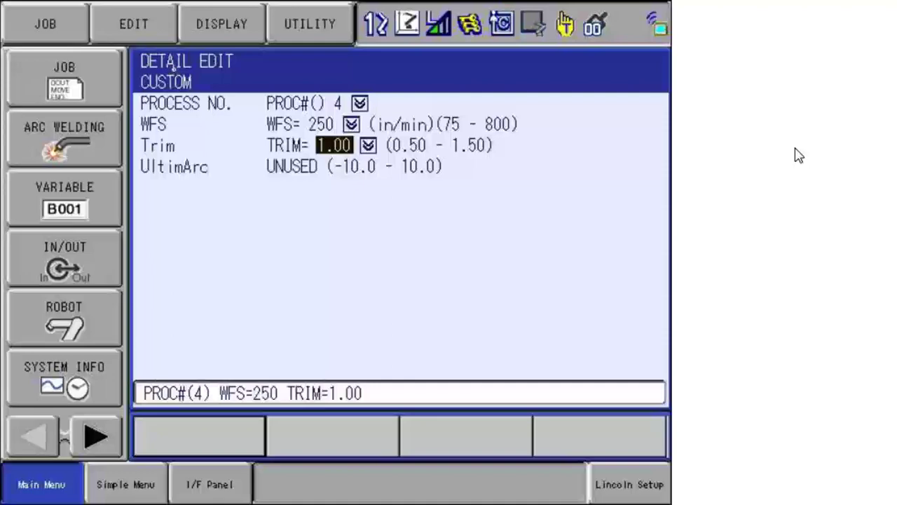
pyautogui.press('Left')
pyautogui.press('Down')
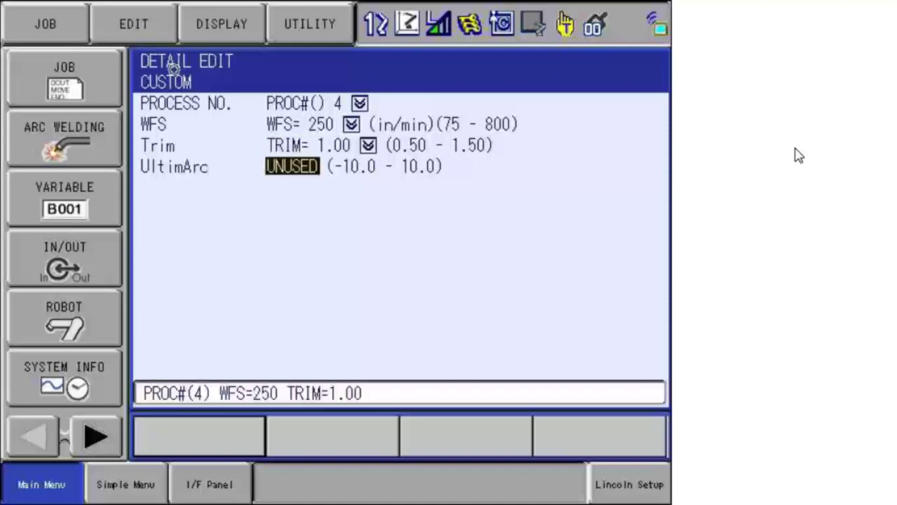
pyautogui.press('Up')
pyautogui.press('Up')
pyautogui.press('Up')
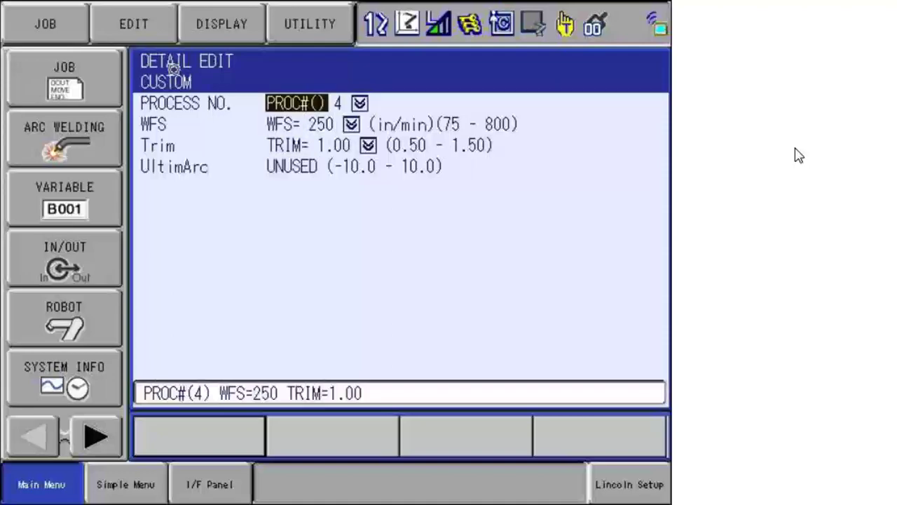
pyautogui.press('Return')
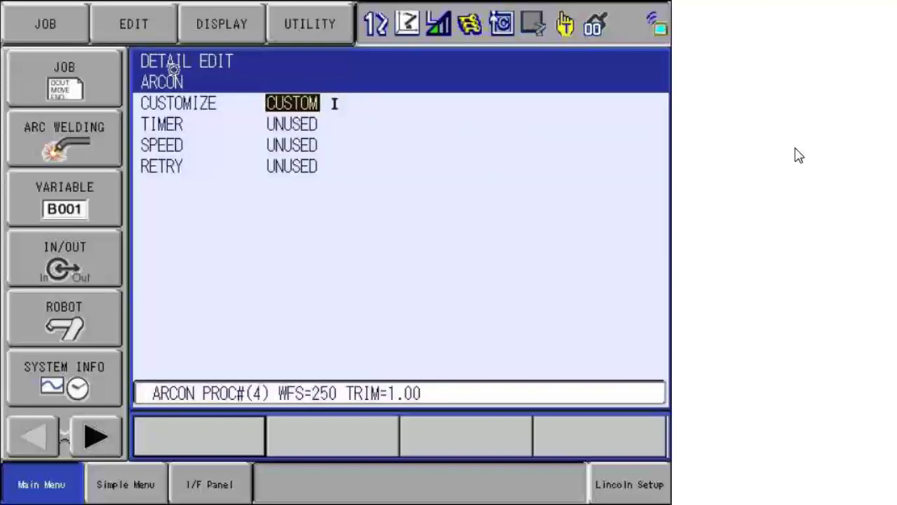
# Enable the timer of the ARCON instruction and set it to 0.20
pyautogui.press('Down')
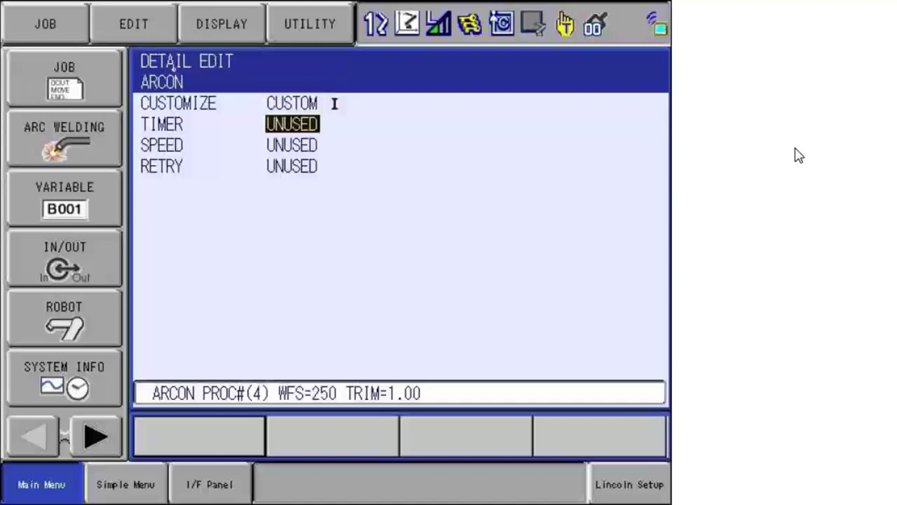
pyautogui.press('Return')
pyautogui.press('Return')
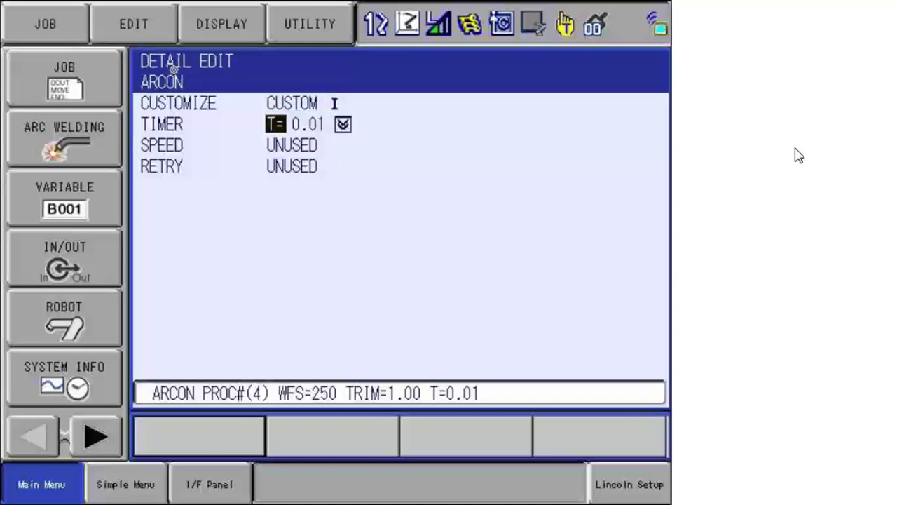
pyautogui.press('Return')
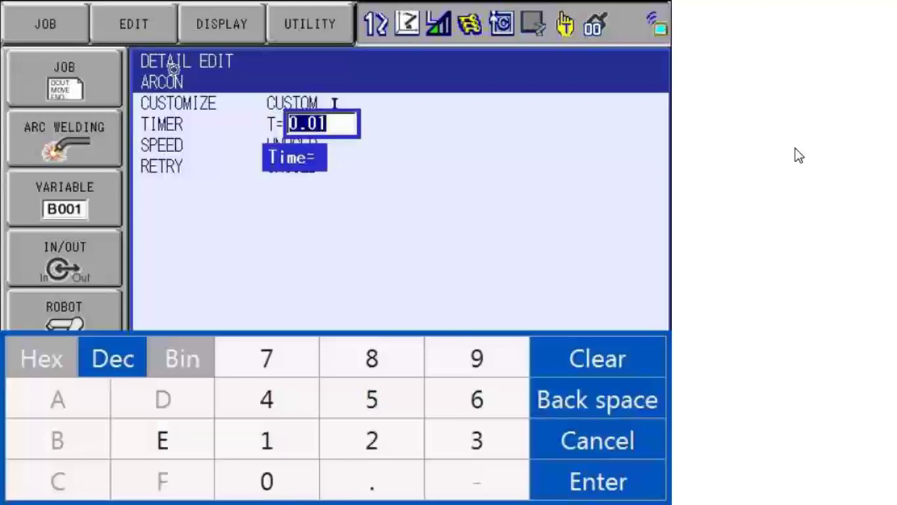
pyautogui.write('0.2')
pyautogui.press('Return')
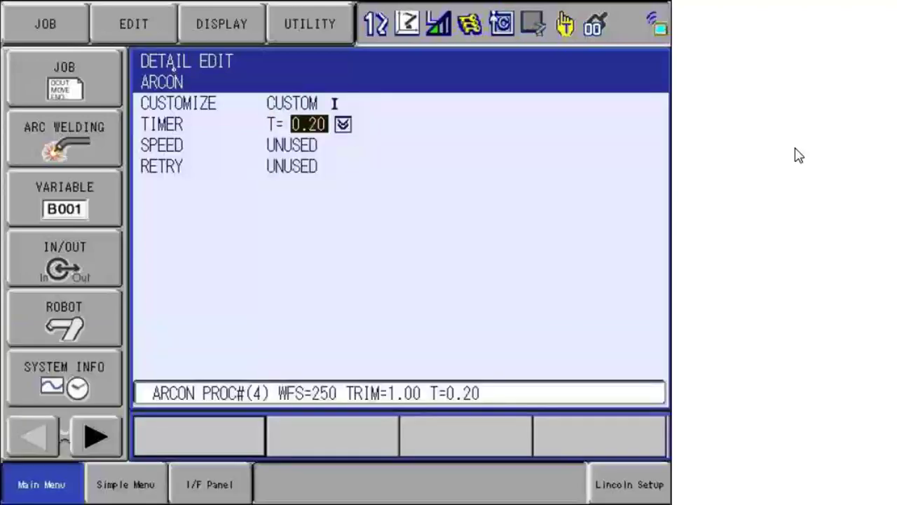
# Enable the speed of the ARCON instruction and set it to V=75
pyautogui.press('Down')
pyautogui.press('Return')
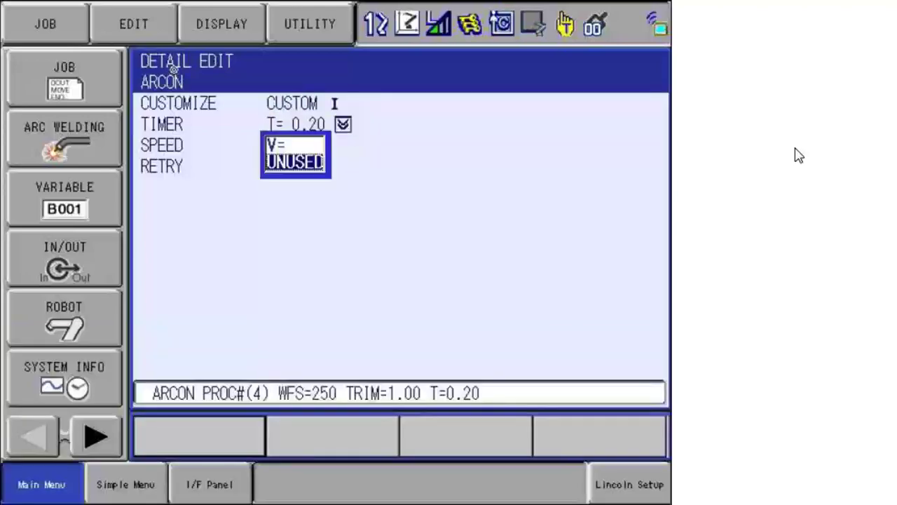
pyautogui.press('Return')
pyautogui.press('Return')
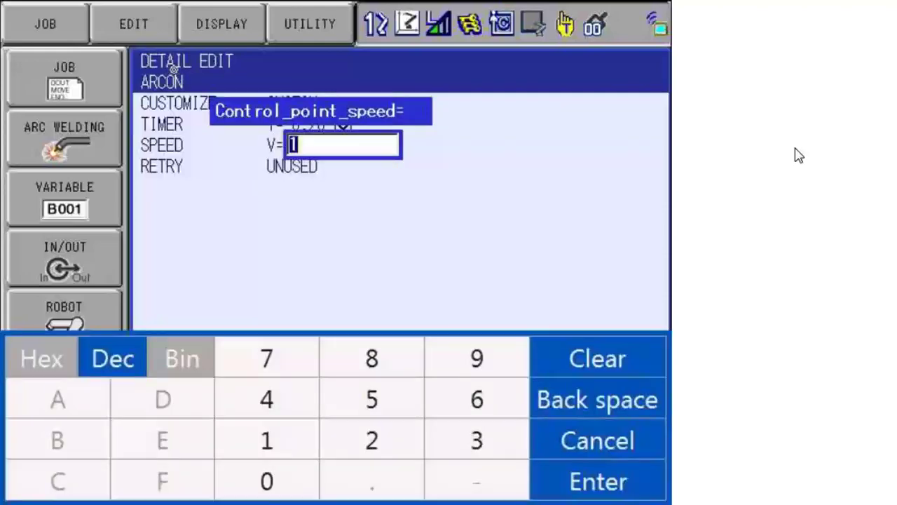
pyautogui.write('75')
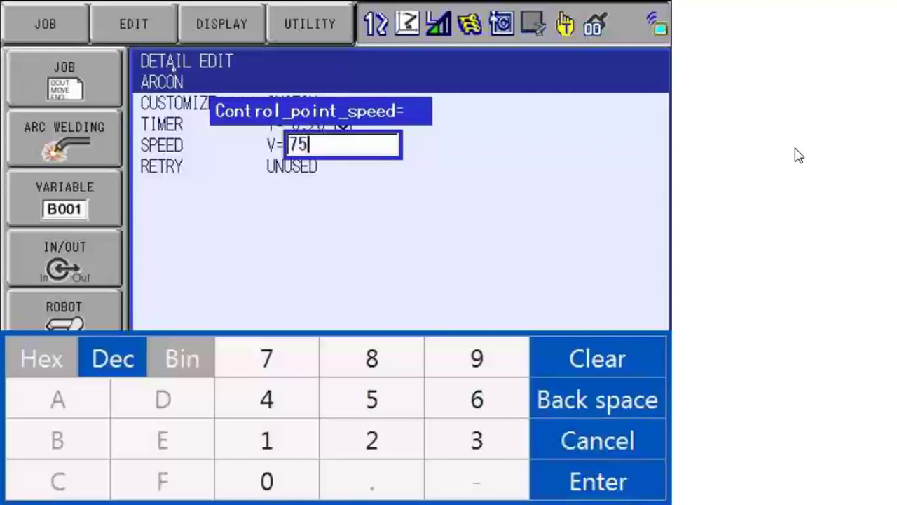
pyautogui.press('Return')
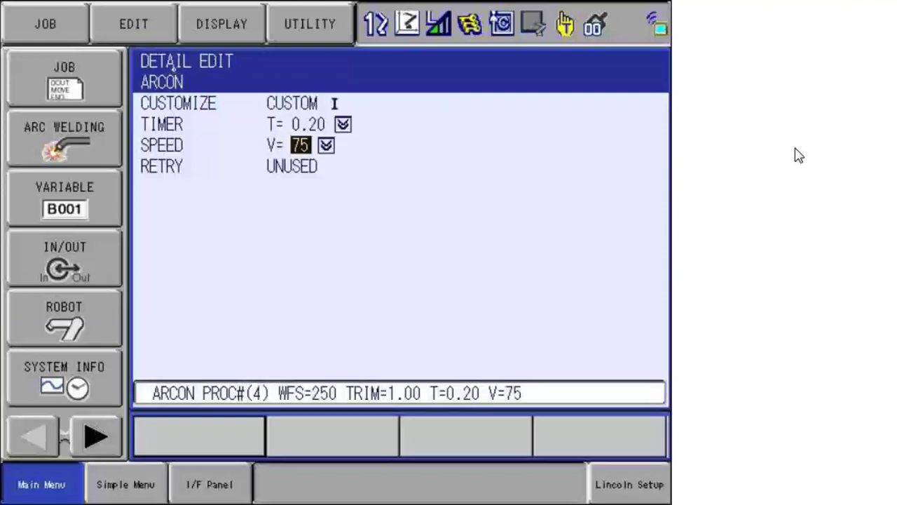
# Try out the RETRY option of the ARCON instruction and return it to UNUSED
pyautogui.press('Down')
pyautogui.press('Return')
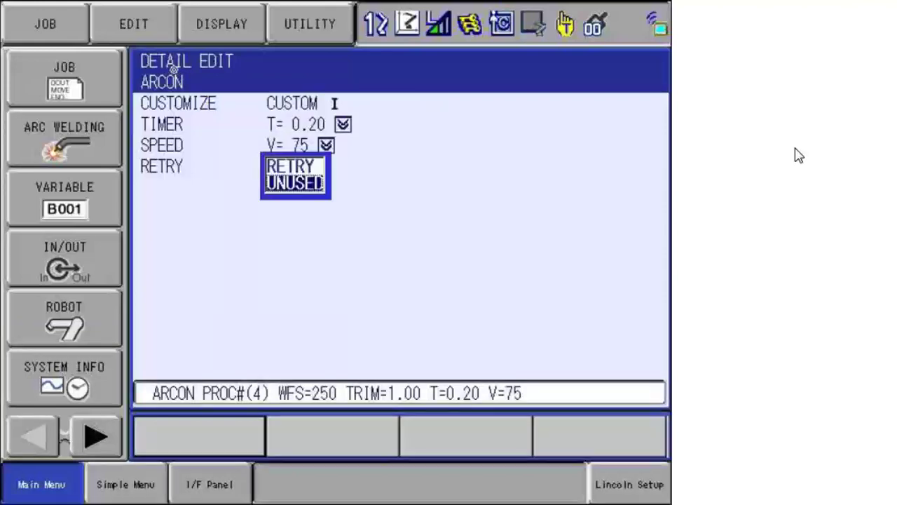
pyautogui.press('Return')
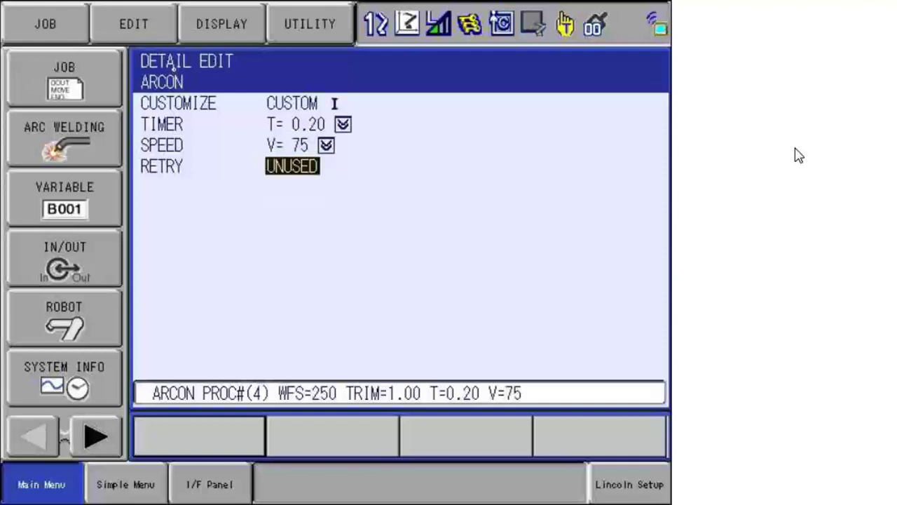
pyautogui.press('Return')
pyautogui.press('Return')
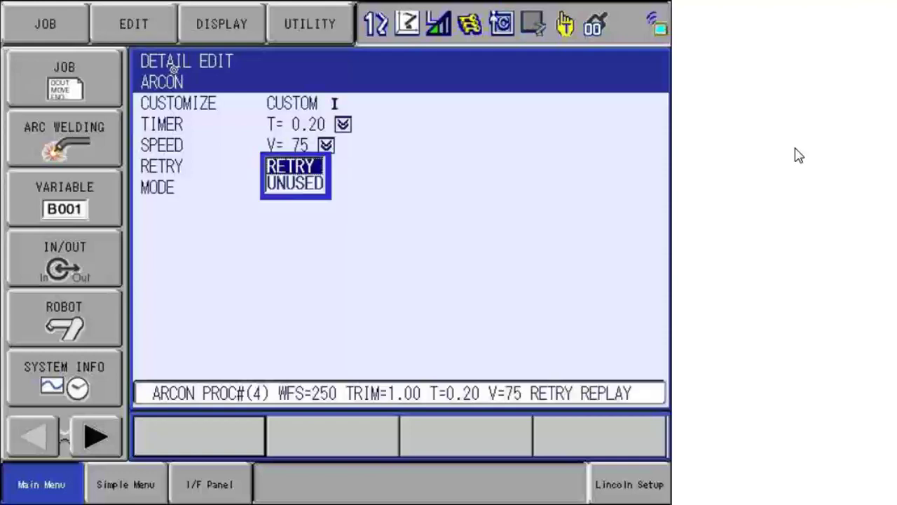
pyautogui.press('Down')
pyautogui.press('Return')
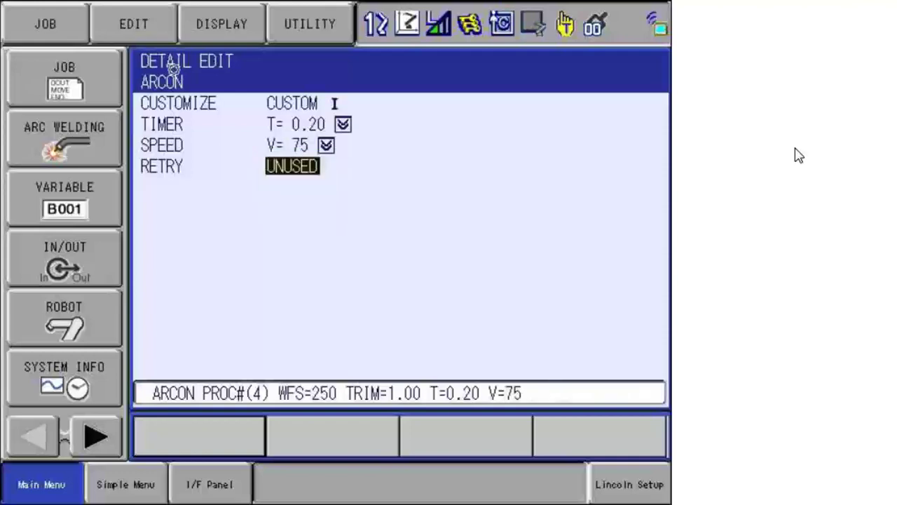
# Accept the detail edit and write the modified ARCON instruction to line 0003 of the BOP job
pyautogui.press('Return')
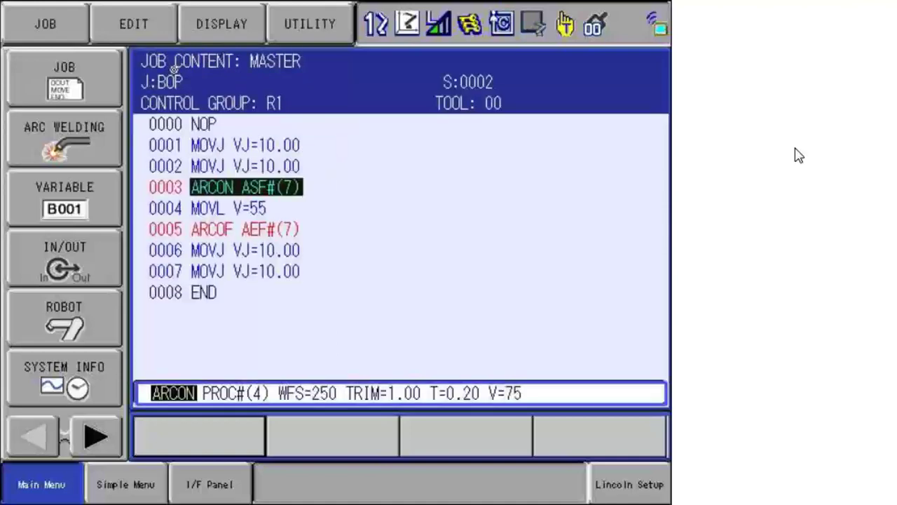
pyautogui.press('Return')
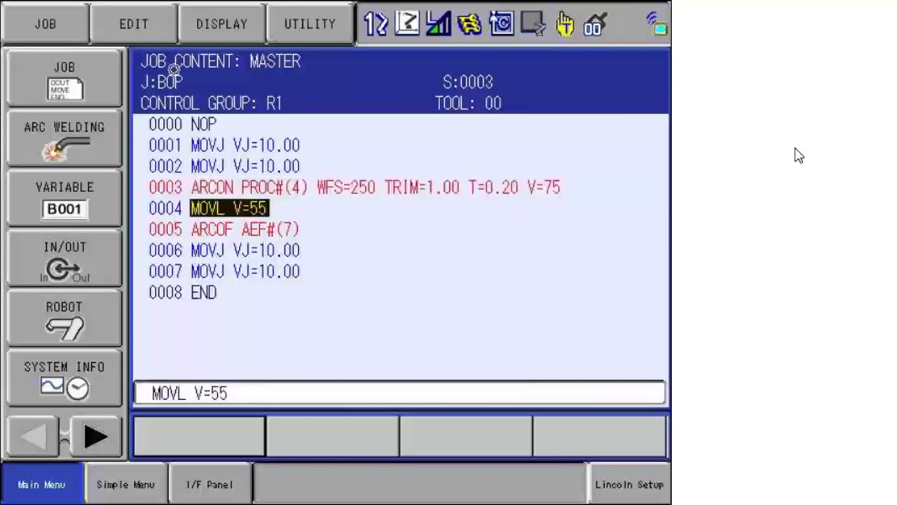
# Open the ARCOF instruction on line 0005 for detail editing and change its set method to custom
pyautogui.press('Down')
pyautogui.press('Return')
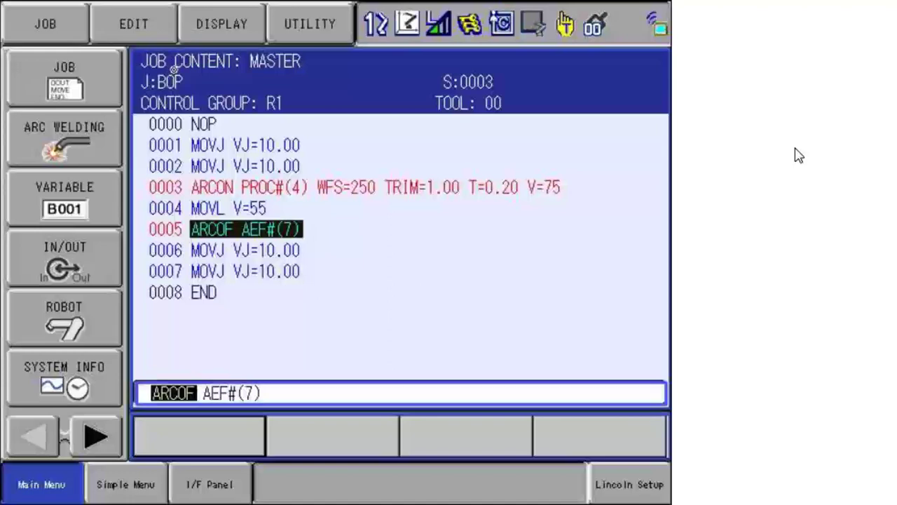
pyautogui.press('Return')
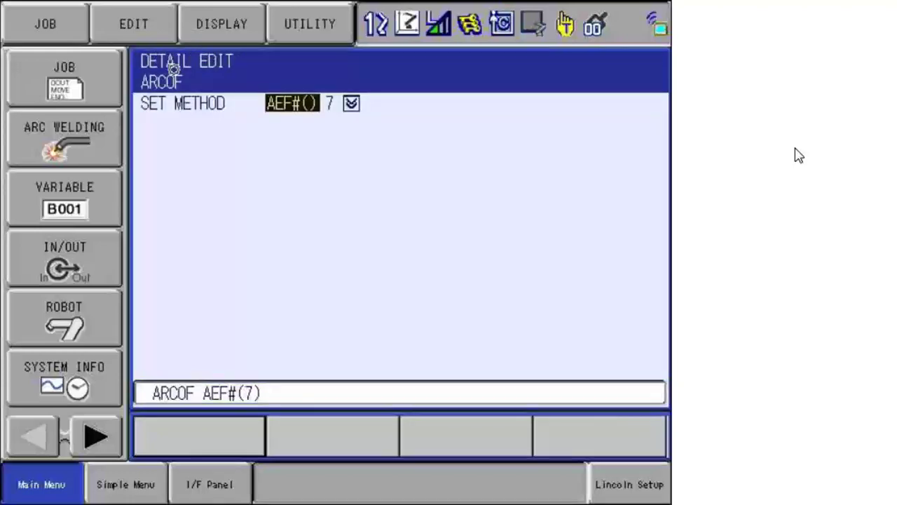
pyautogui.press('Return')
pyautogui.press('Return')
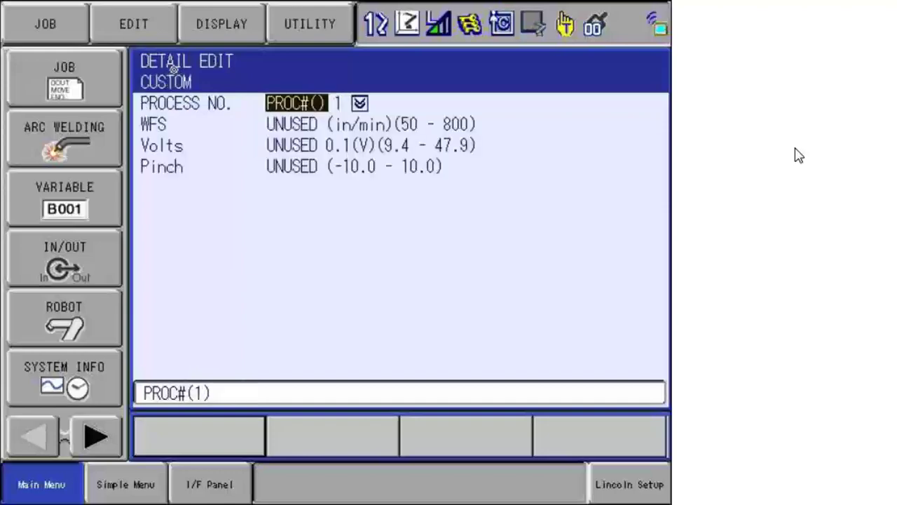
# Enable WFS in the custom ARCOF settings for process 1 and set it to 250 in/min
pyautogui.press('Down')
pyautogui.press('Return')
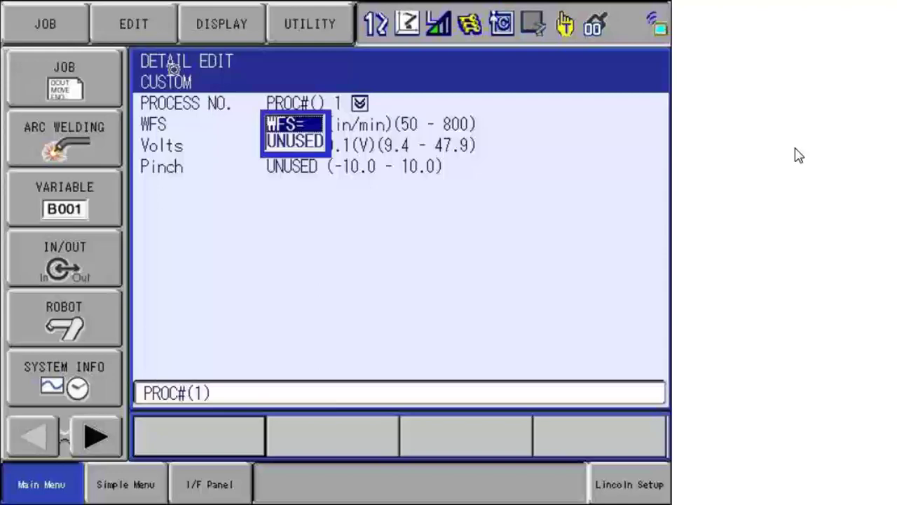
pyautogui.press('Return')
pyautogui.press('Right')
pyautogui.press('Return')
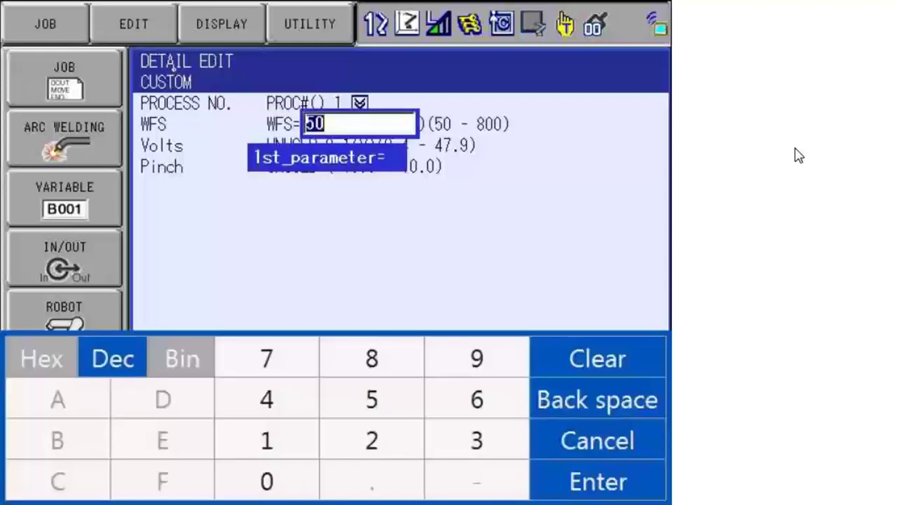
pyautogui.write('2')
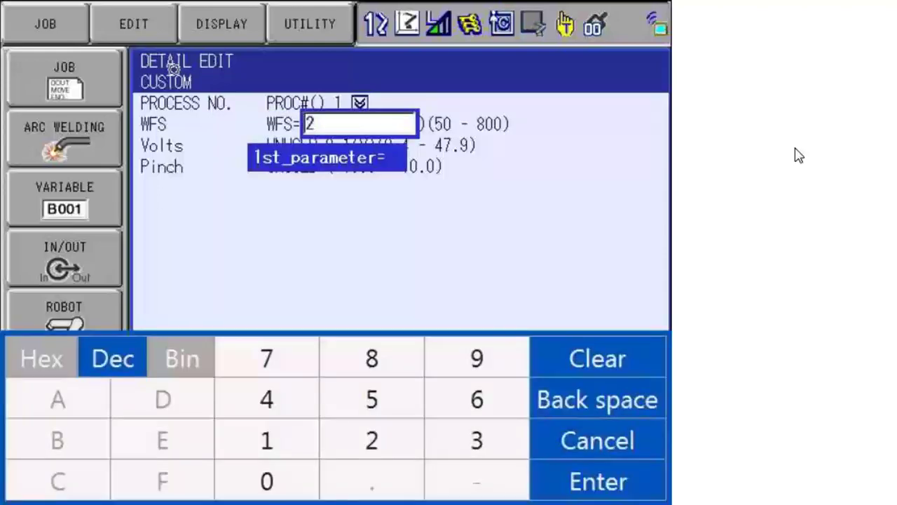
pyautogui.write('50')
pyautogui.press('Return')
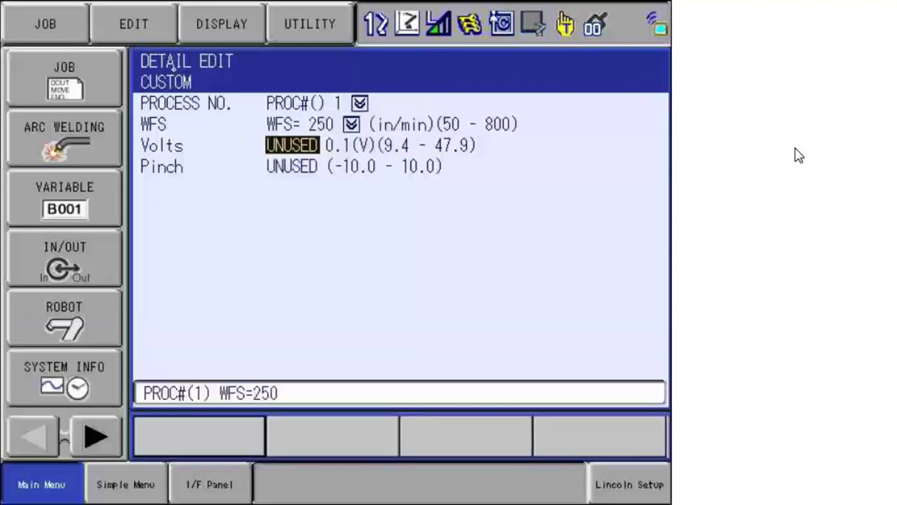
# Enable the custom ARCOF voltage, set it to V=21.0, then accept and recheck the custom settings
pyautogui.press('Return')
pyautogui.press('Up')
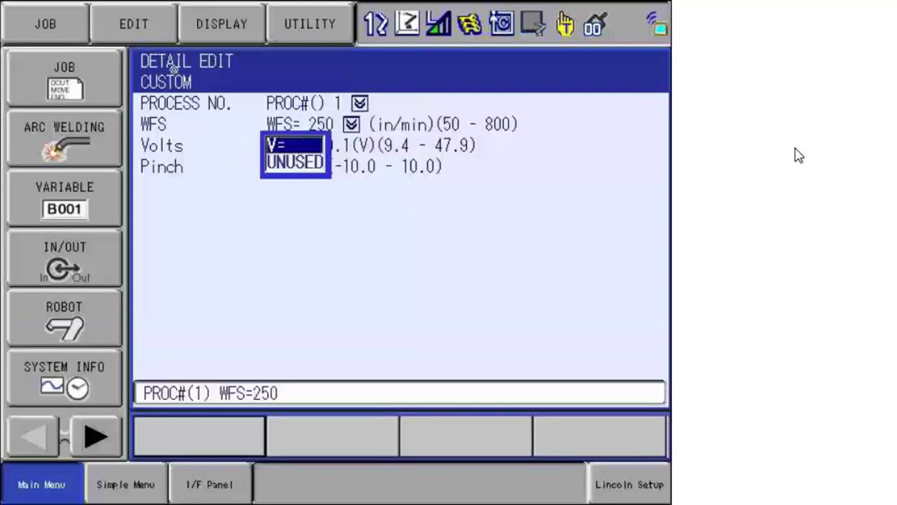
pyautogui.press('Return')
pyautogui.press('Right')
pyautogui.press('Return')
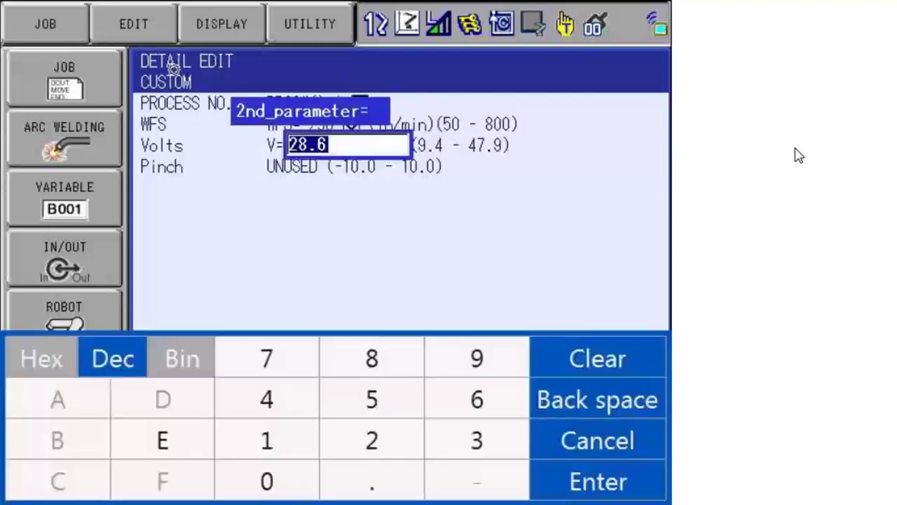
pyautogui.write('21')
pyautogui.press('Return')
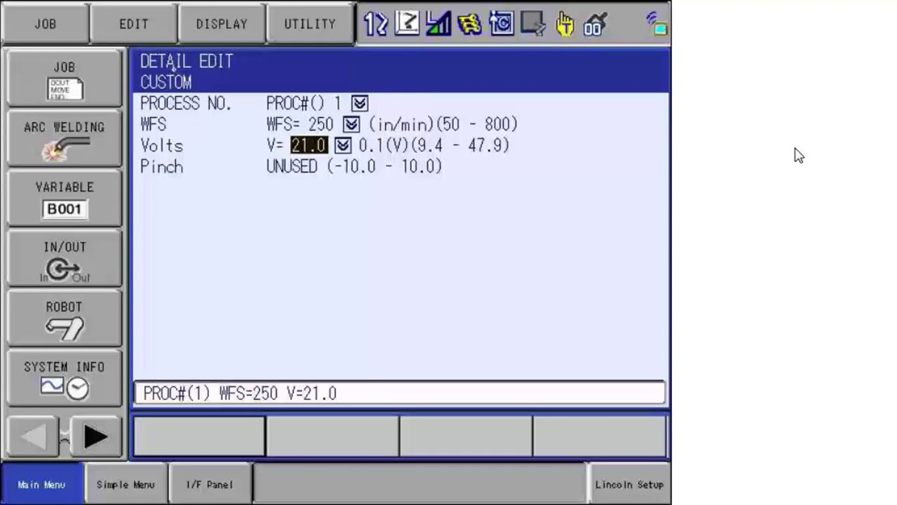
pyautogui.press('Return')
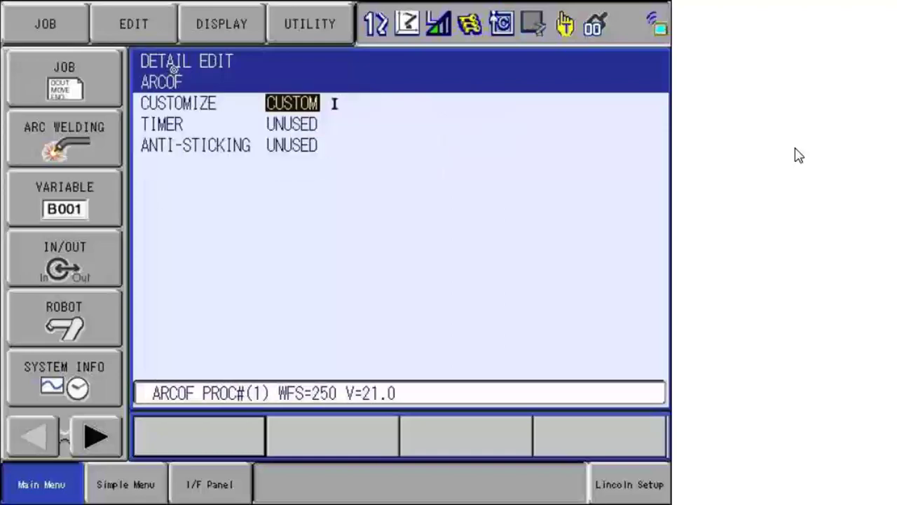
pyautogui.press('Right')
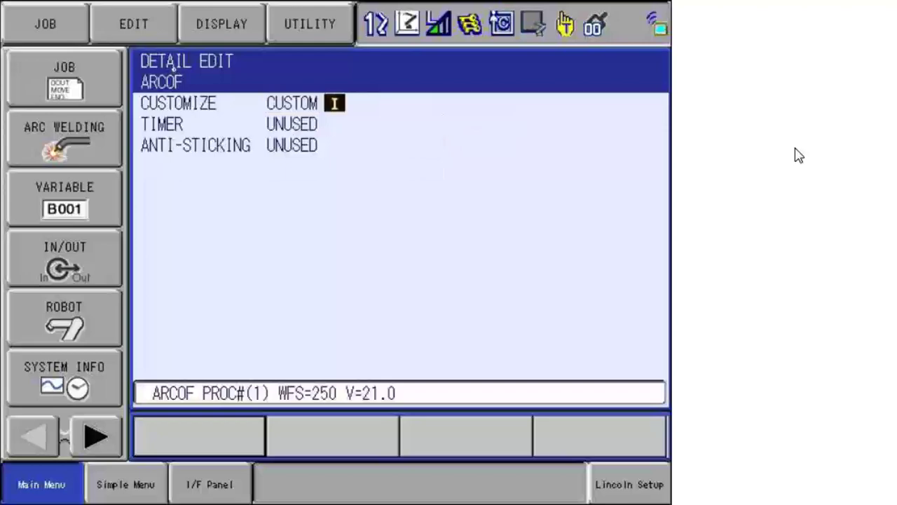
pyautogui.press('Return')
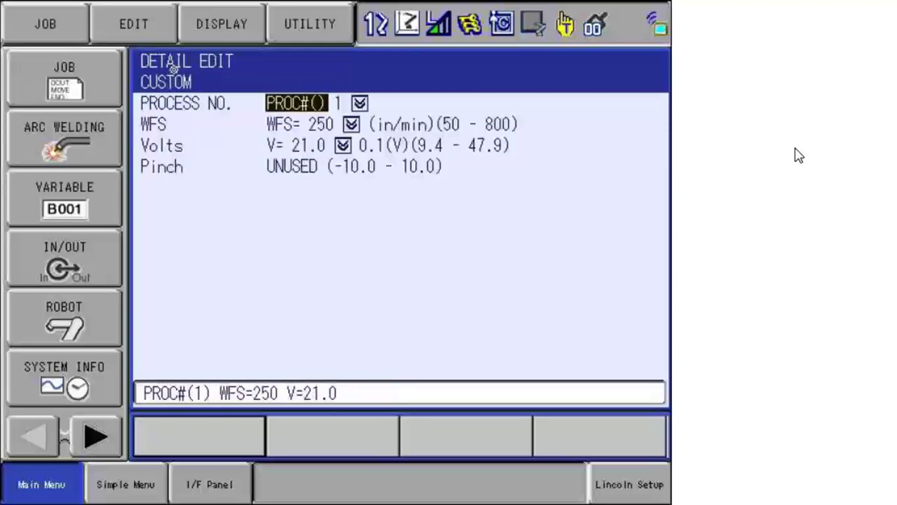
pyautogui.press('Escape')
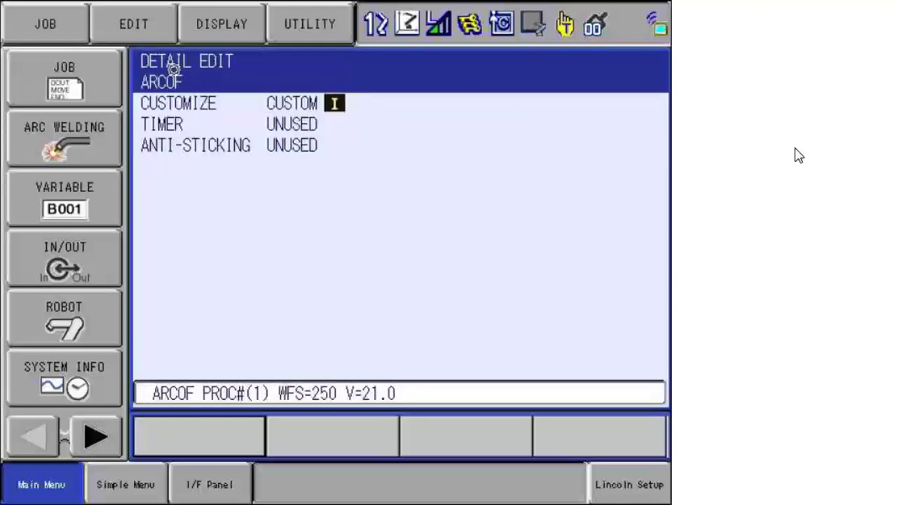
# Enable the timer of the ARCOF instruction and set it to T=0.85
pyautogui.press('Down')
pyautogui.press('Return')
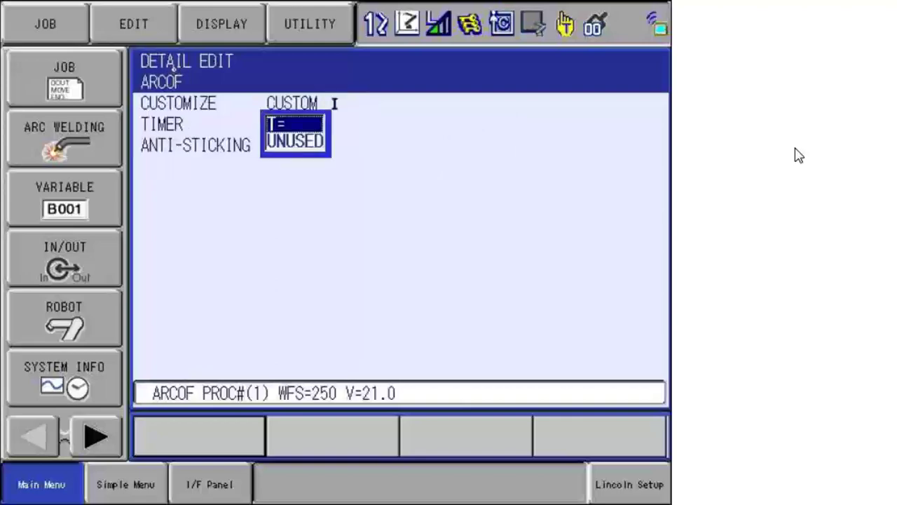
pyautogui.press('Return')
pyautogui.press('Return')
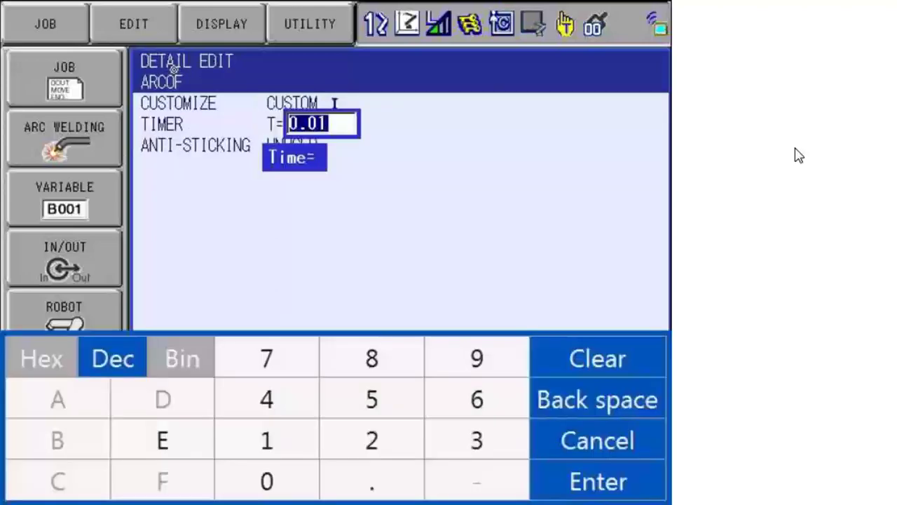
pyautogui.write('0.85')
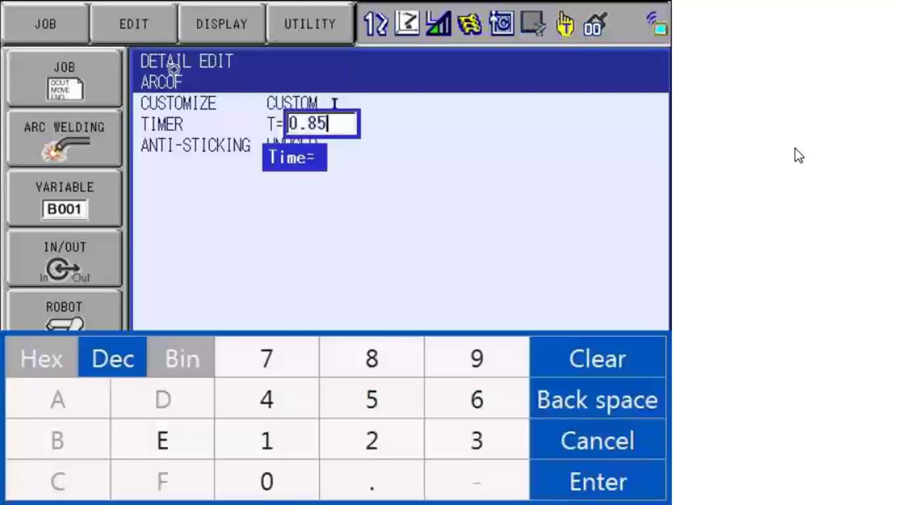
pyautogui.press('Return')
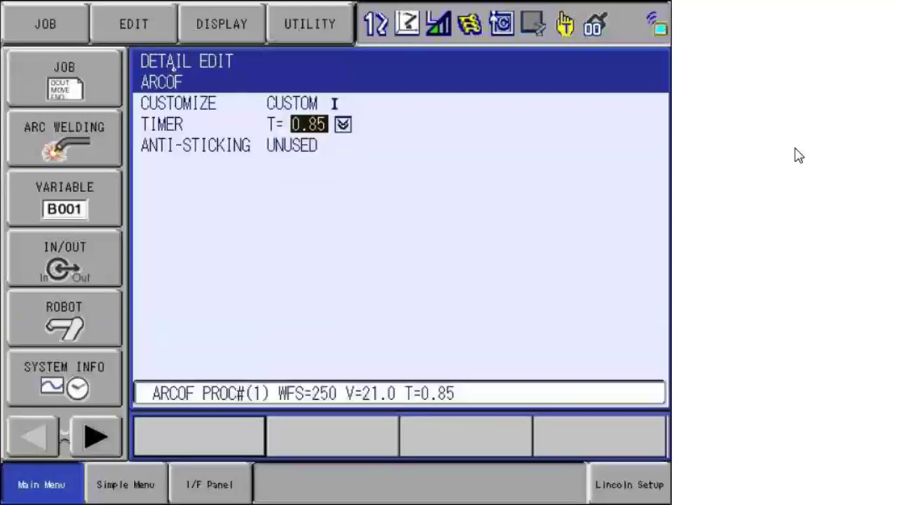
# Accept the detail edit and write the modified ARCOF instruction to line 0005 of the BOP job
pyautogui.press('Return')
pyautogui.press('Return')
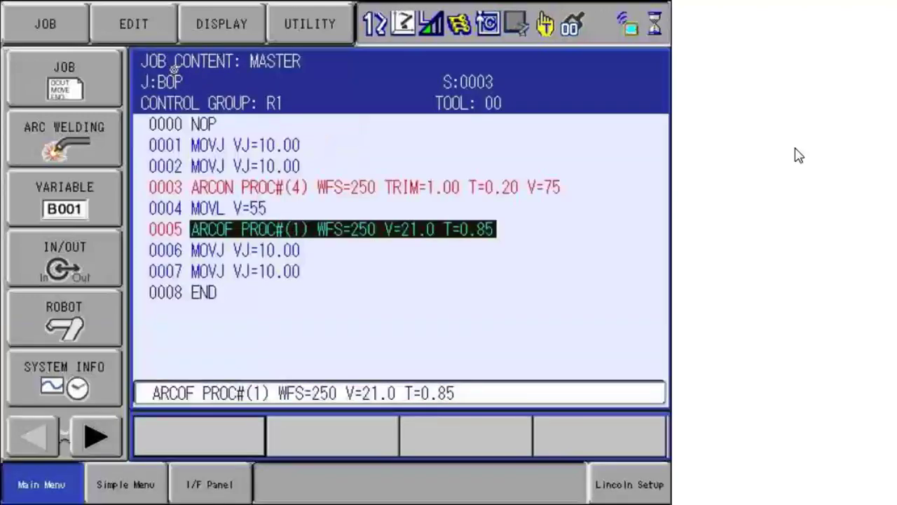
pyautogui.press('Down')
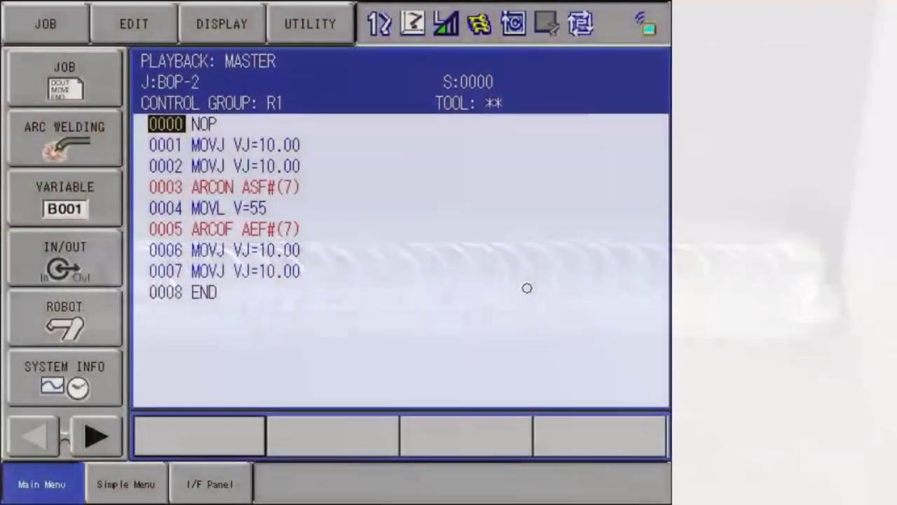
# Open the arc monitor graph for Weld1 and start recording the weld
pyautogui.click(56, 131)
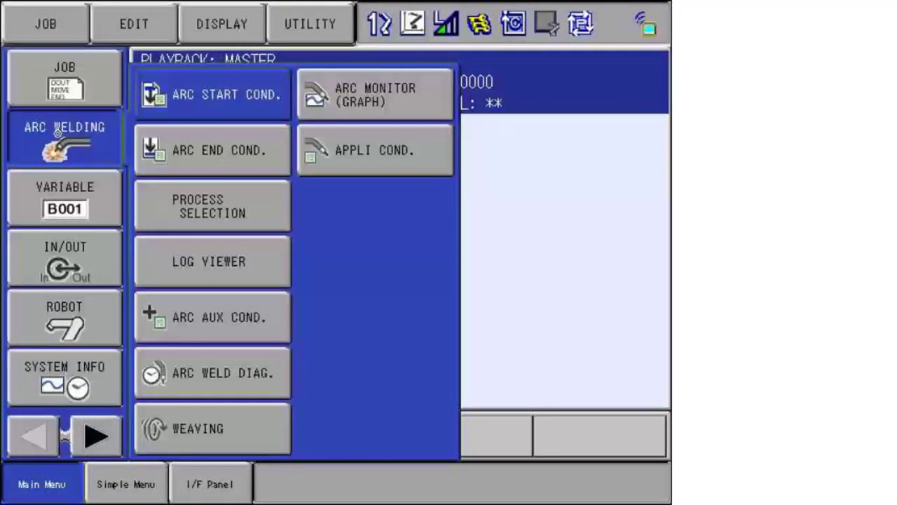
pyautogui.click(57, 131)
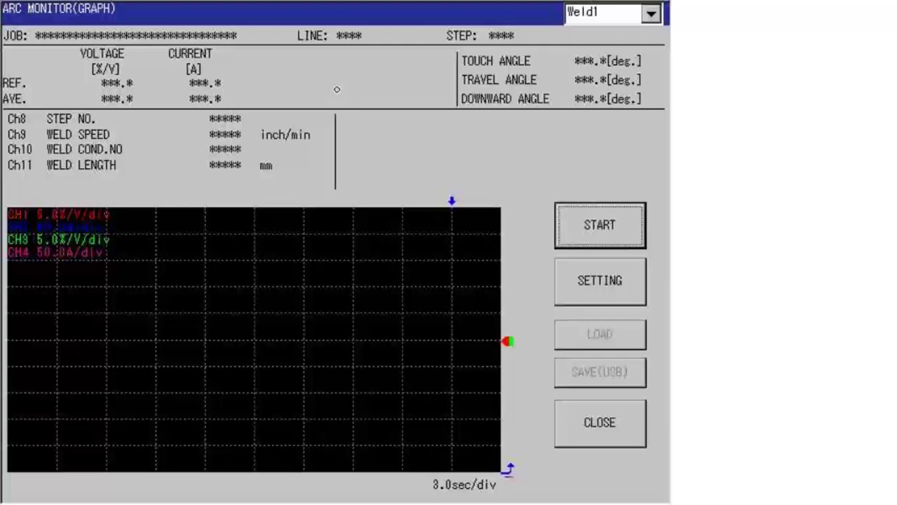
pyautogui.click(603, 209)
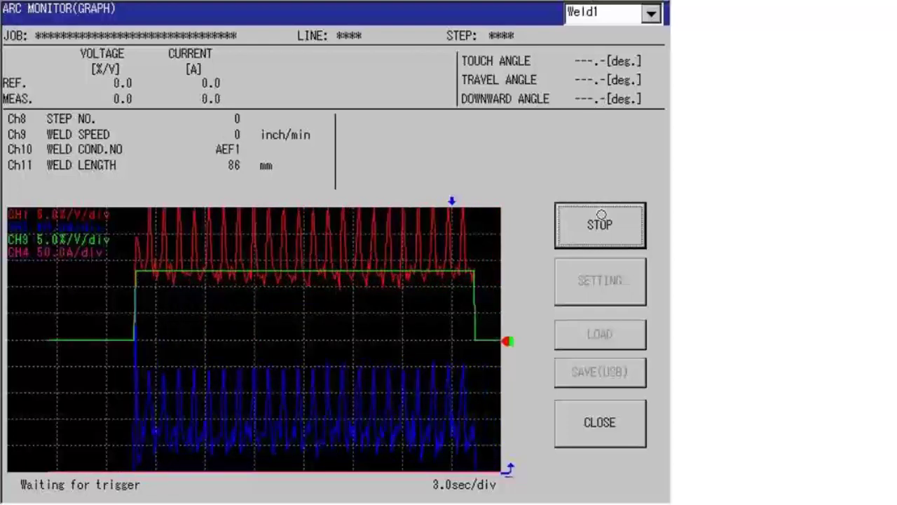
# Stop the arc monitor graph recording and save its data to USB
pyautogui.click(601, 223)
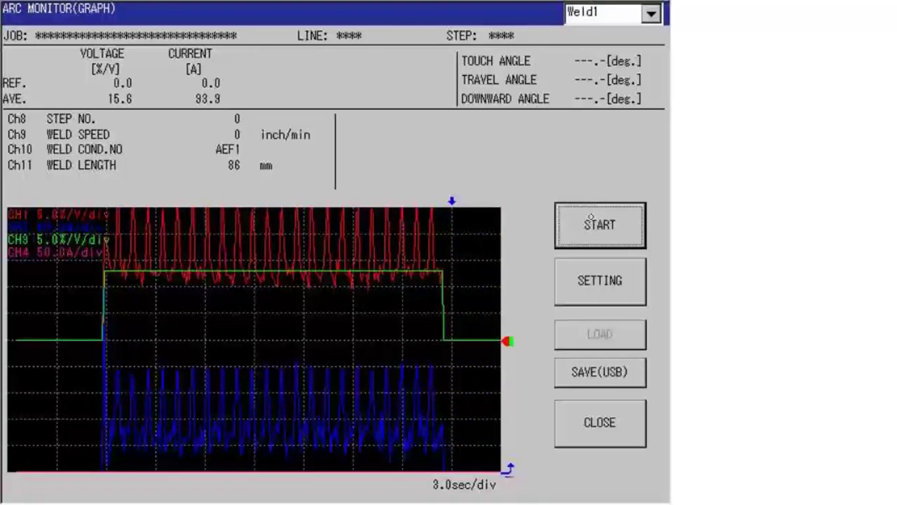
pyautogui.click(591, 218)
pyautogui.click(591, 218)
pyautogui.click(591, 372)
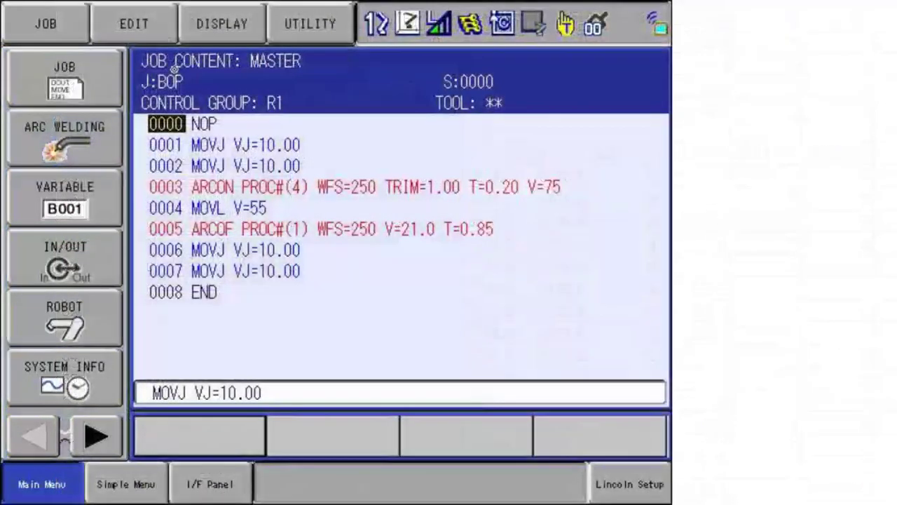
# Open the Lincoln welder setup to view the welder IP addresses and wire feeders
pyautogui.click(36, 142)
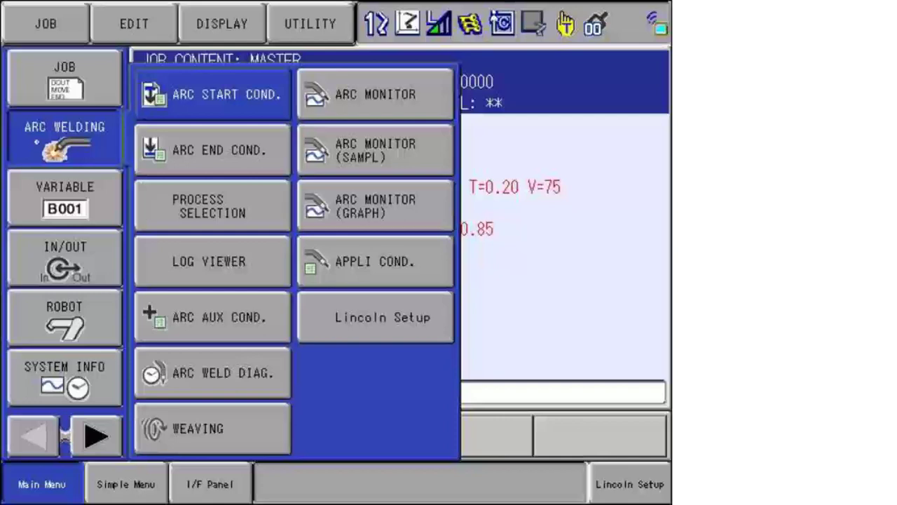
pyautogui.click(339, 316)
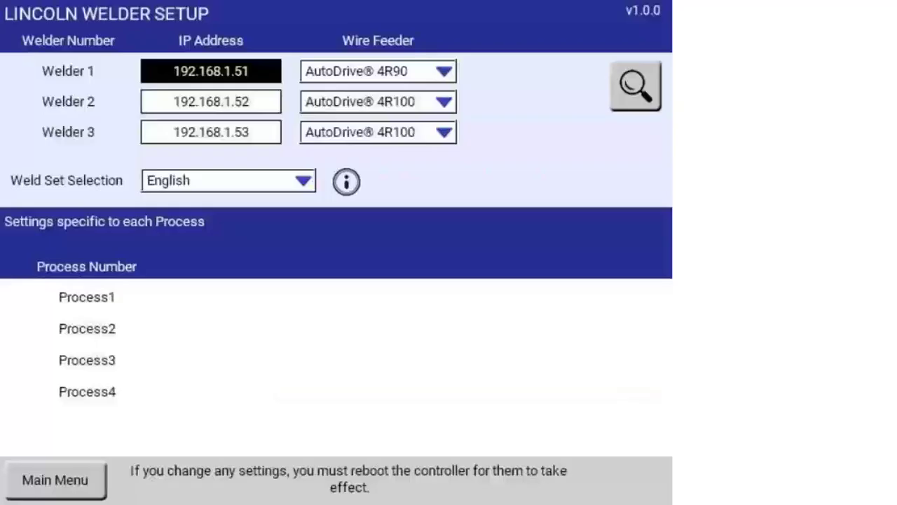
pyautogui.click(340, 317)
pyautogui.click(339, 316)
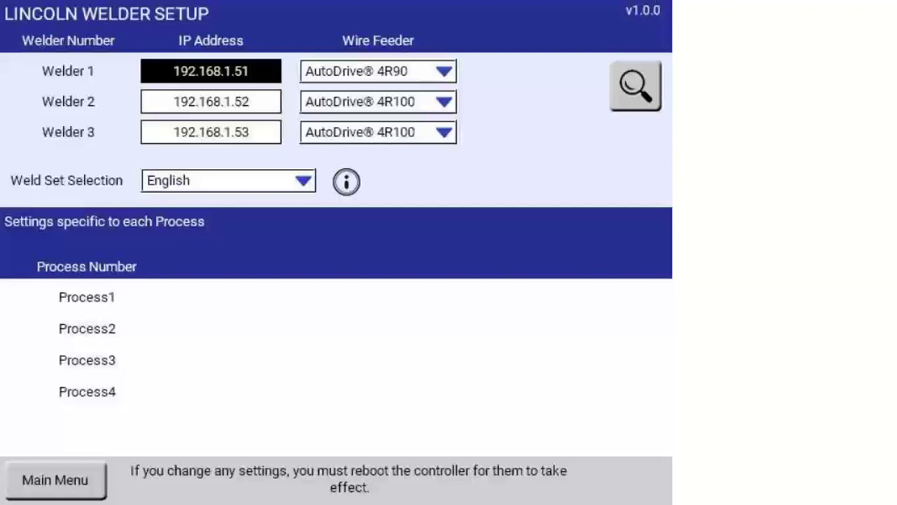
# Search the network for welders, review their assignments, and close the welder list
pyautogui.click(629, 80)
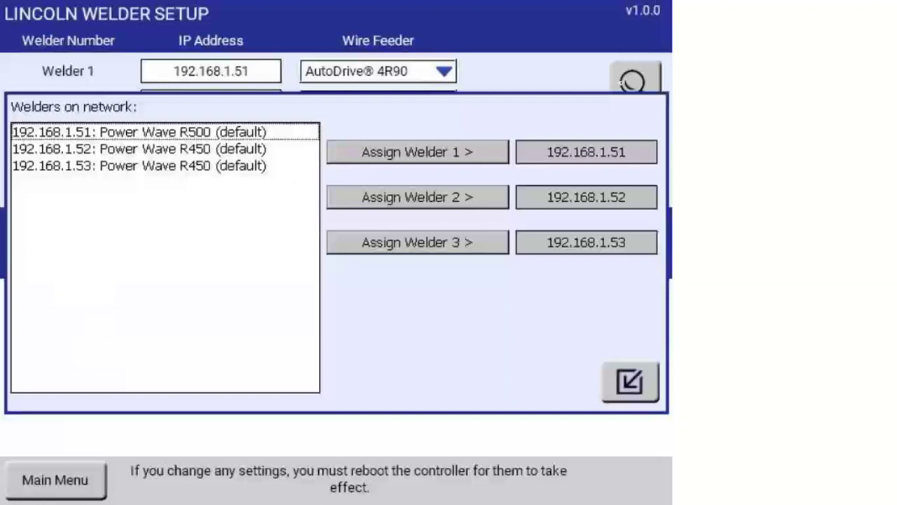
pyautogui.click(621, 83)
pyautogui.click(621, 83)
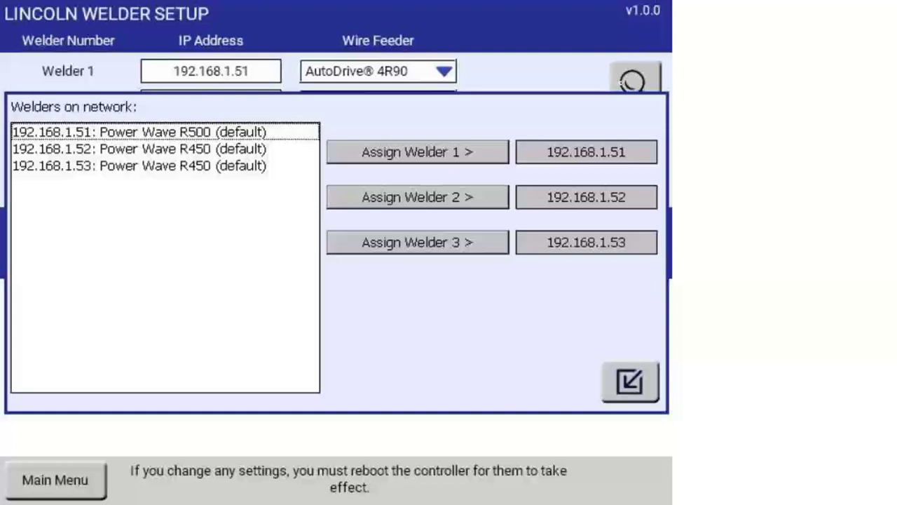
pyautogui.click(621, 83)
pyautogui.click(621, 82)
pyautogui.click(622, 83)
pyautogui.click(621, 388)
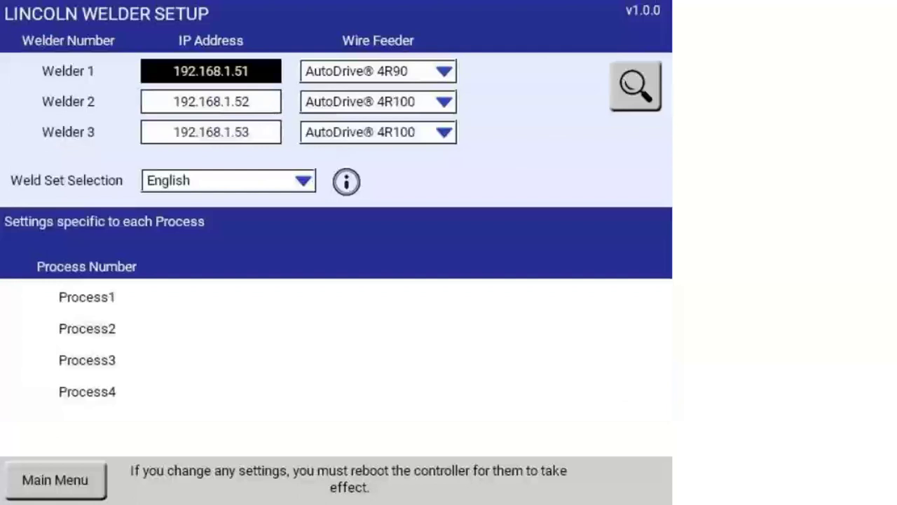
# Leave the Lincoln welder setup and return to the BOP job content
pyautogui.click(622, 388)
pyautogui.click(622, 388)
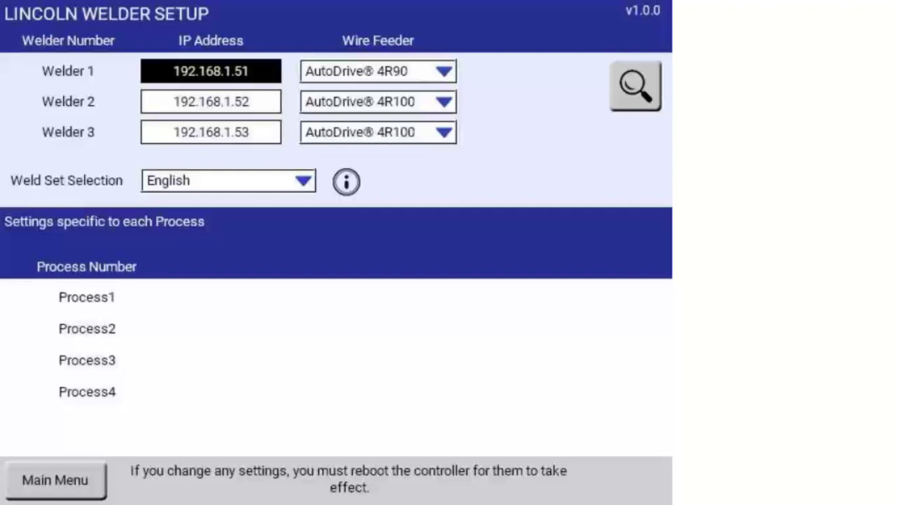
pyautogui.click(622, 389)
pyautogui.click(622, 388)
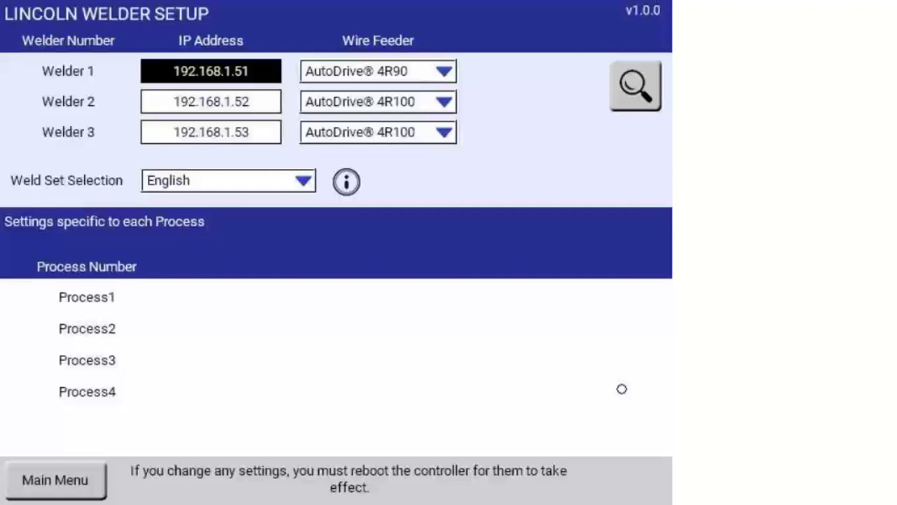
pyautogui.click(621, 389)
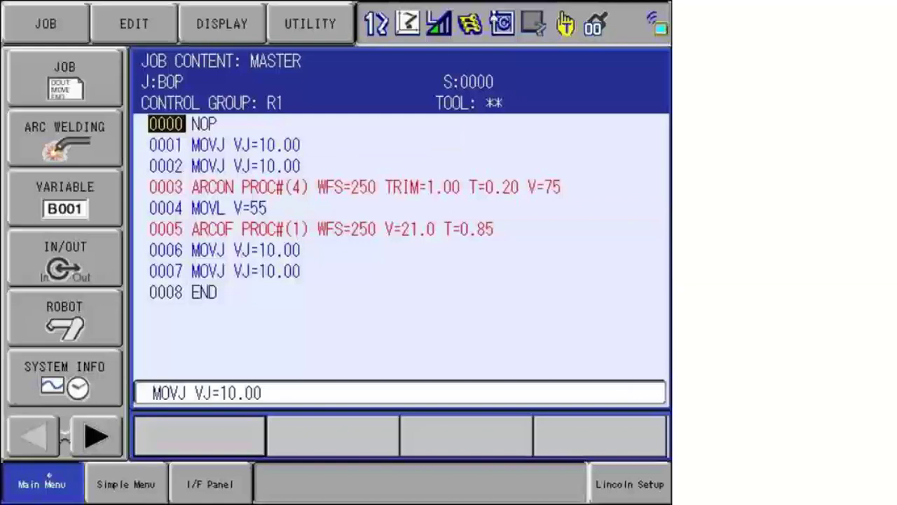
pyautogui.click(49, 475)
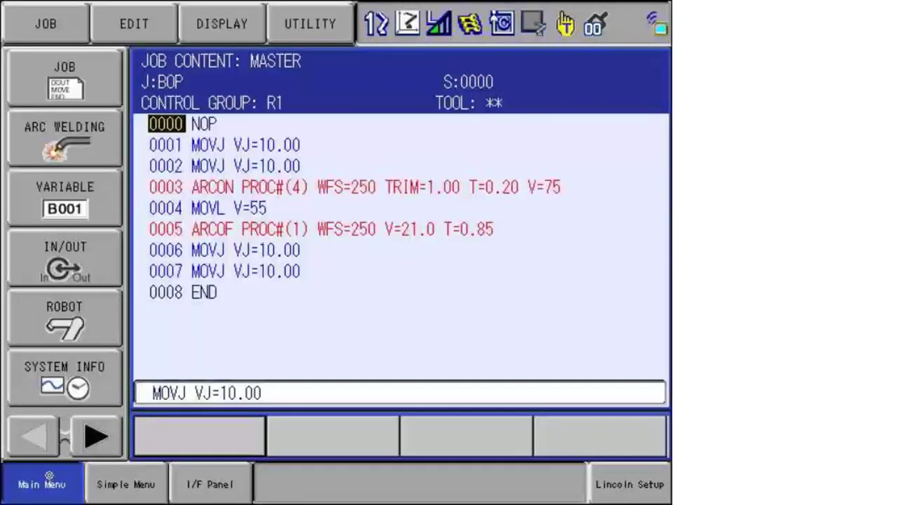
# Open the arc welding log viewer and export the log to USB
pyautogui.click(64, 135)
pyautogui.click(45, 149)
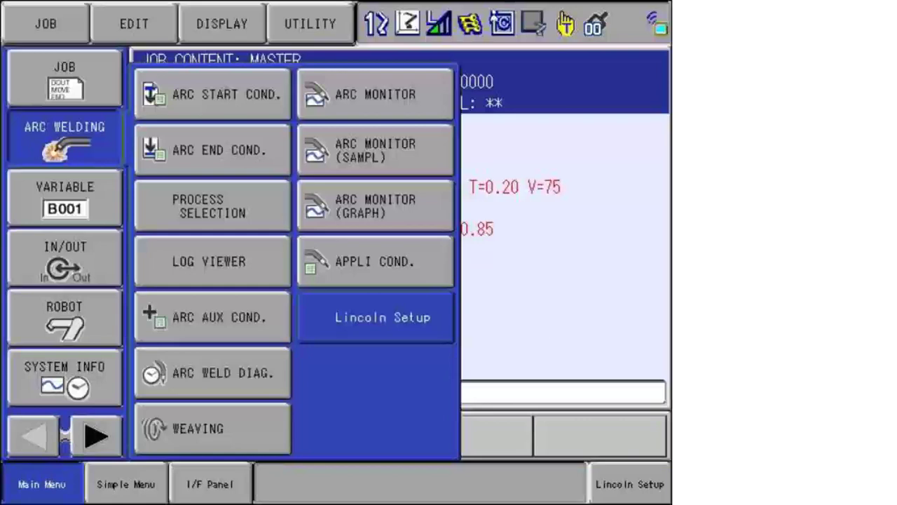
pyautogui.click(191, 249)
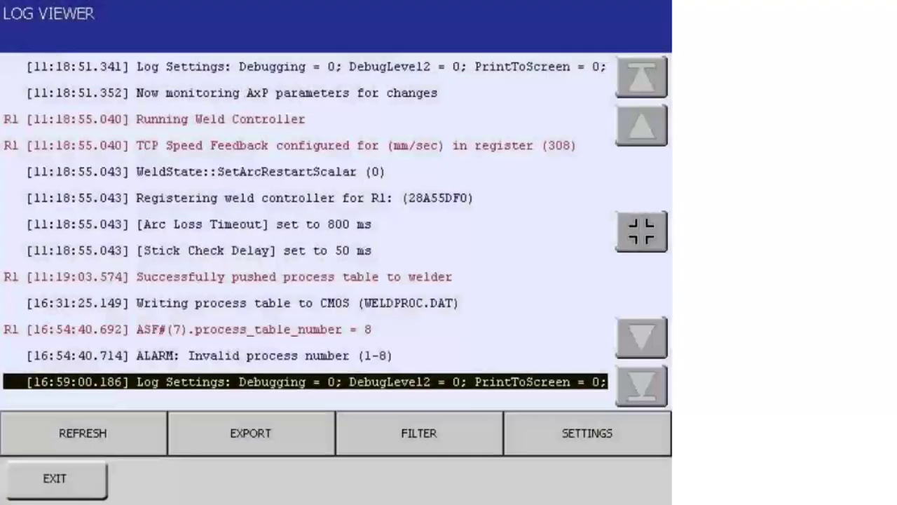
pyautogui.click(249, 424)
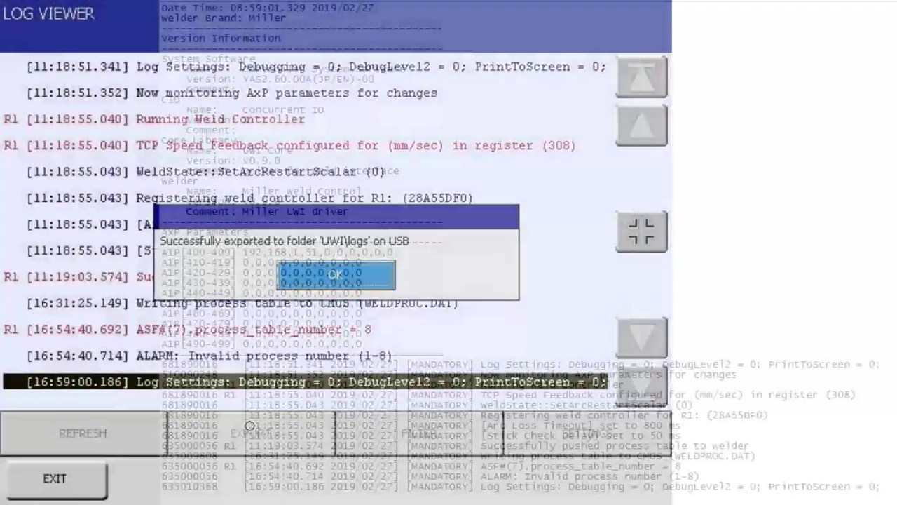